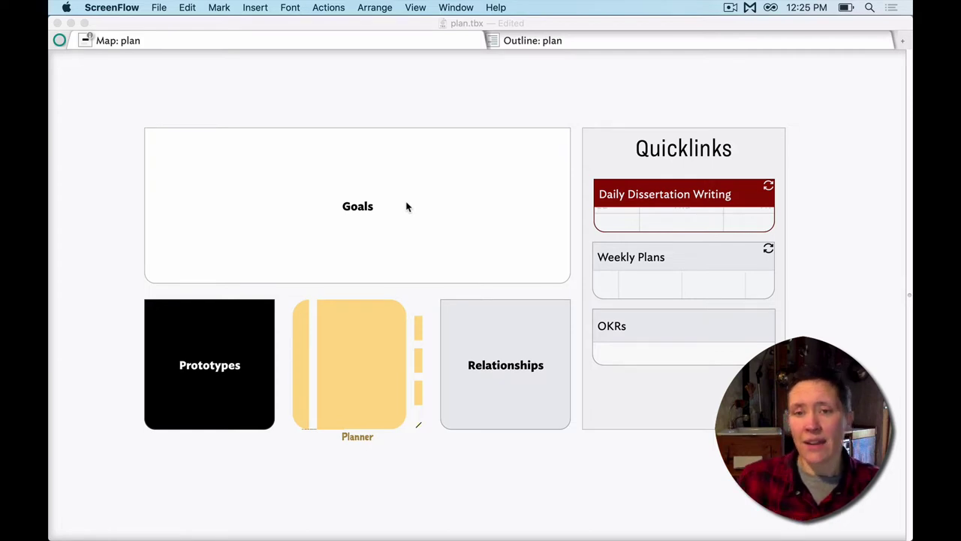
# Open the OKRs container's map and look over its objectives and key results.
pyautogui.doubleClick(643, 358)
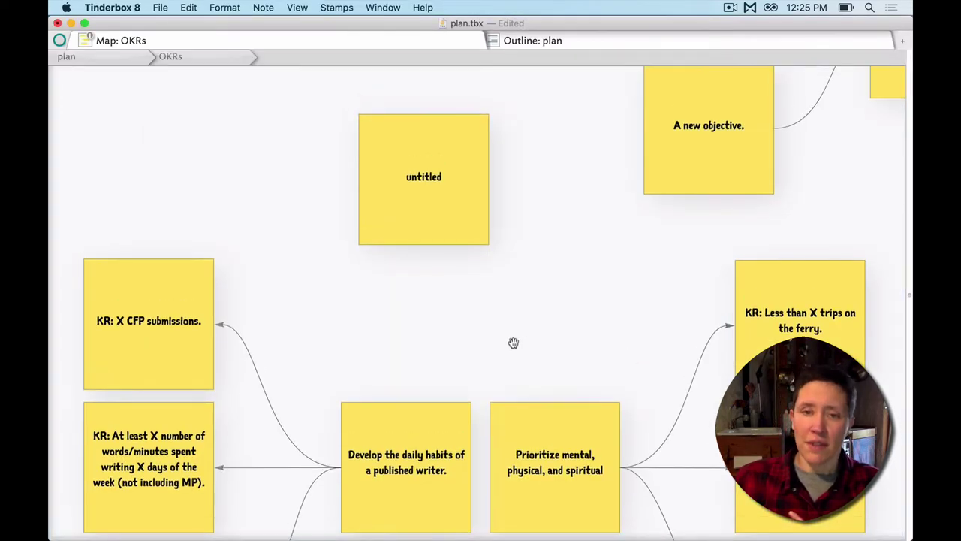
pyautogui.scroll(-5, 512, 341)
pyautogui.hscroll(5, 512, 342)
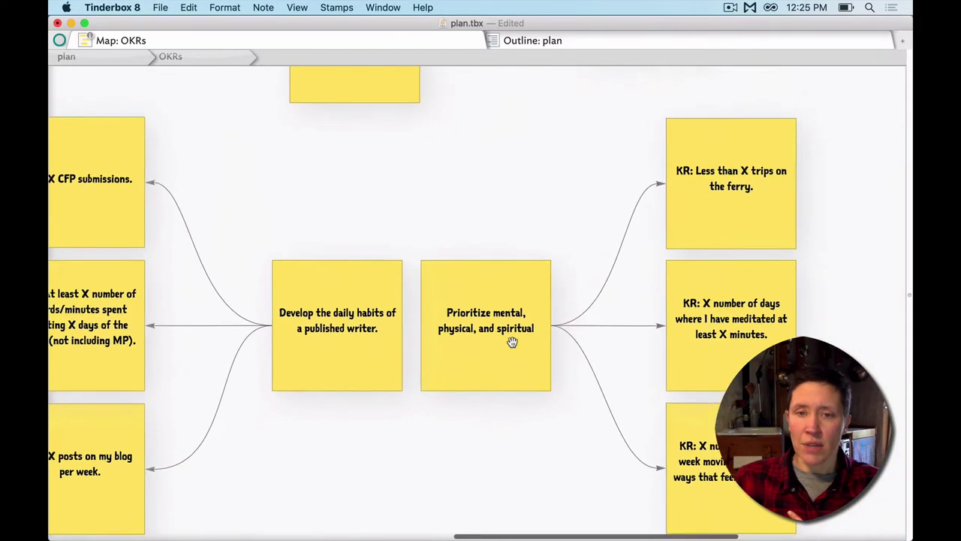
pyautogui.scroll(5, 512, 342)
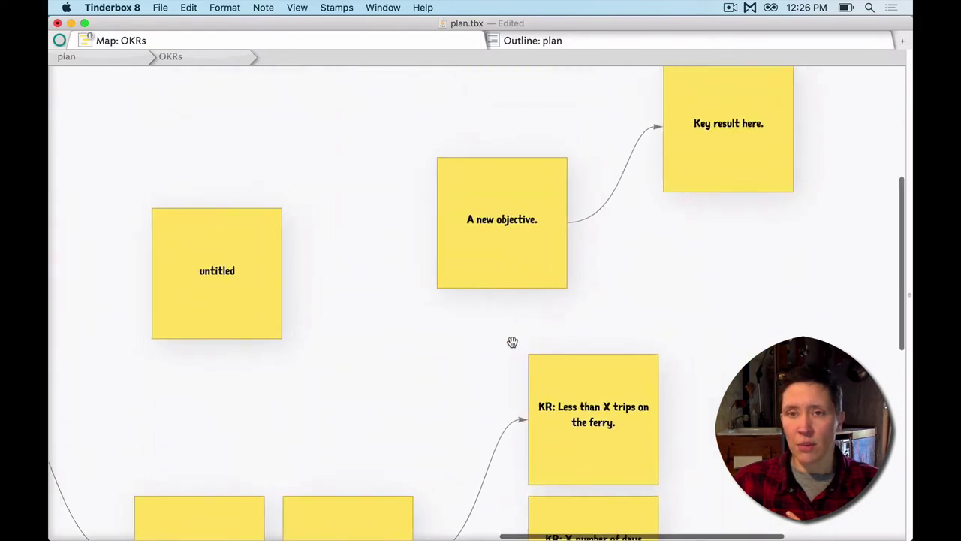
pyautogui.hscroll(-5, 512, 341)
pyautogui.scroll(-3, 512, 342)
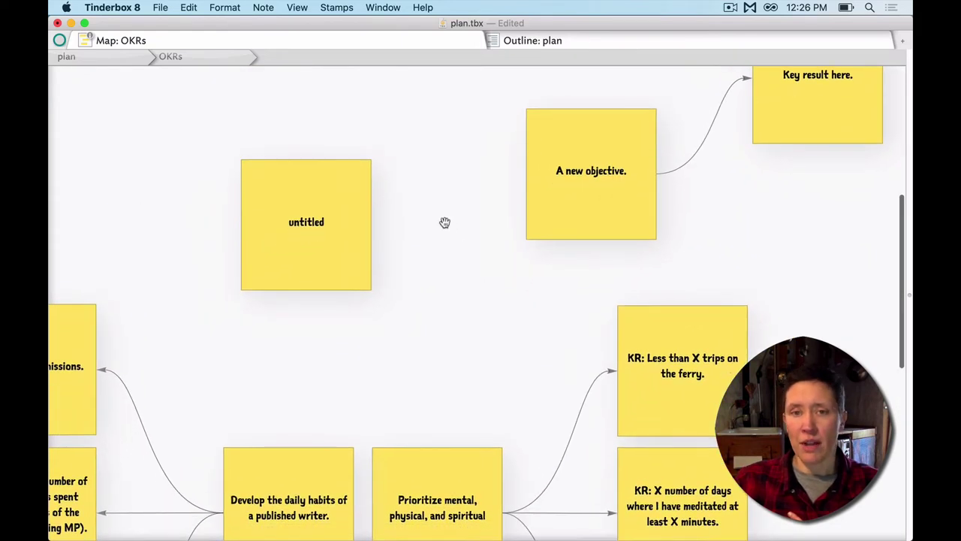
# Add a first untitled note and move it to the top-left of the OKRs map.
pyautogui.doubleClick(445, 222)
pyautogui.moveTo(474, 248); pyautogui.dragTo(94, 121)
pyautogui.click(469, 308)
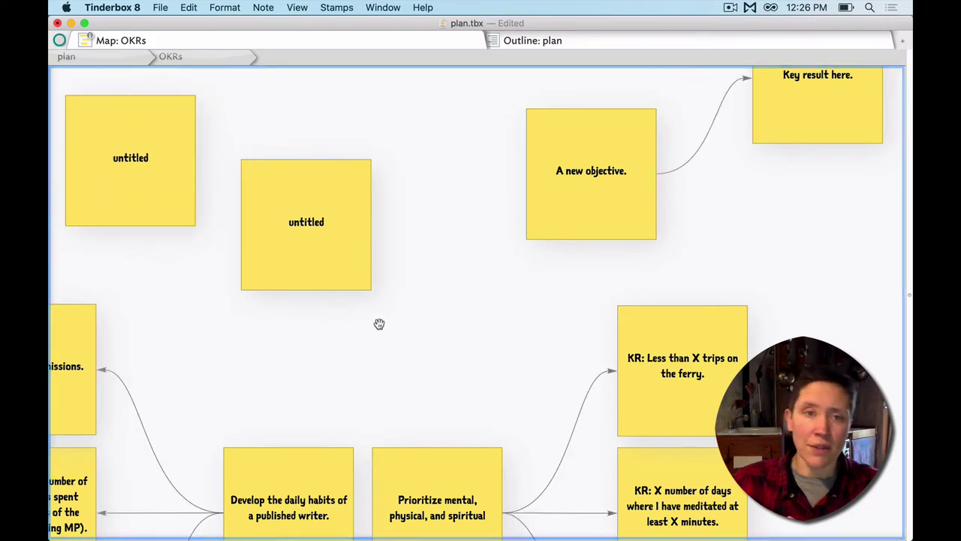
pyautogui.hscroll(-3, 420, 316)
pyautogui.scroll(4, 496, 159)
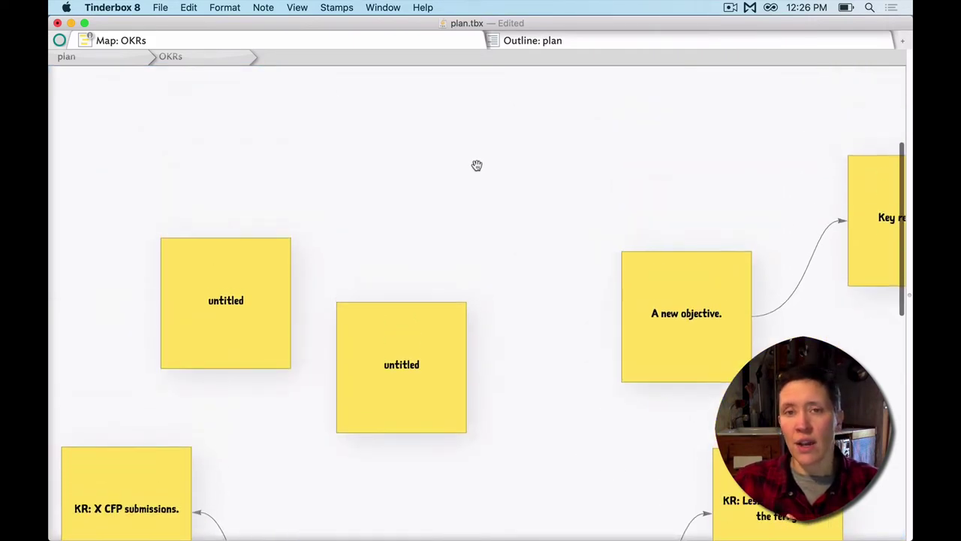
# Add two more untitled notes above the objectives, placing the third up and left.
pyautogui.doubleClick(454, 149)
pyautogui.press('Return')
pyautogui.click(436, 142)
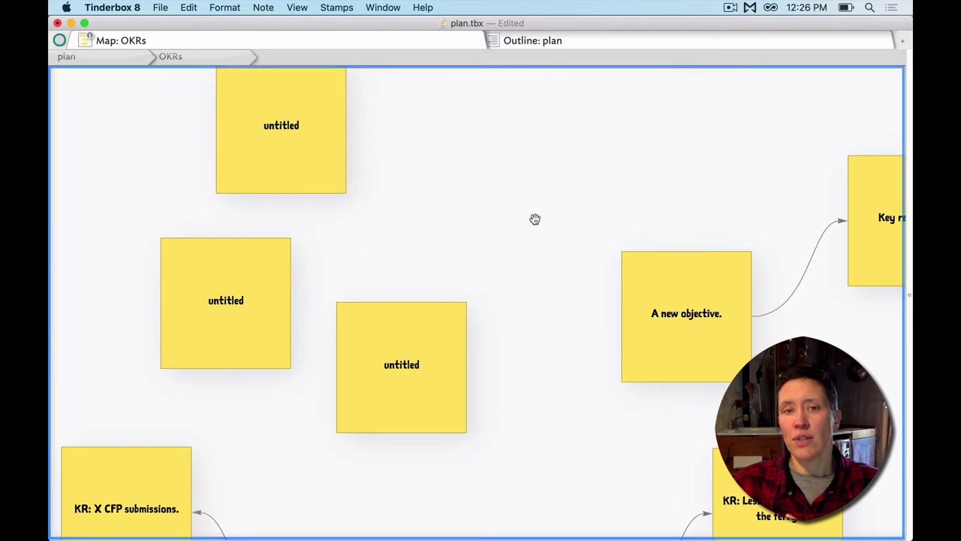
pyautogui.doubleClick(526, 225)
pyautogui.press('Return')
pyautogui.moveTo(558, 227); pyautogui.dragTo(478, 150)
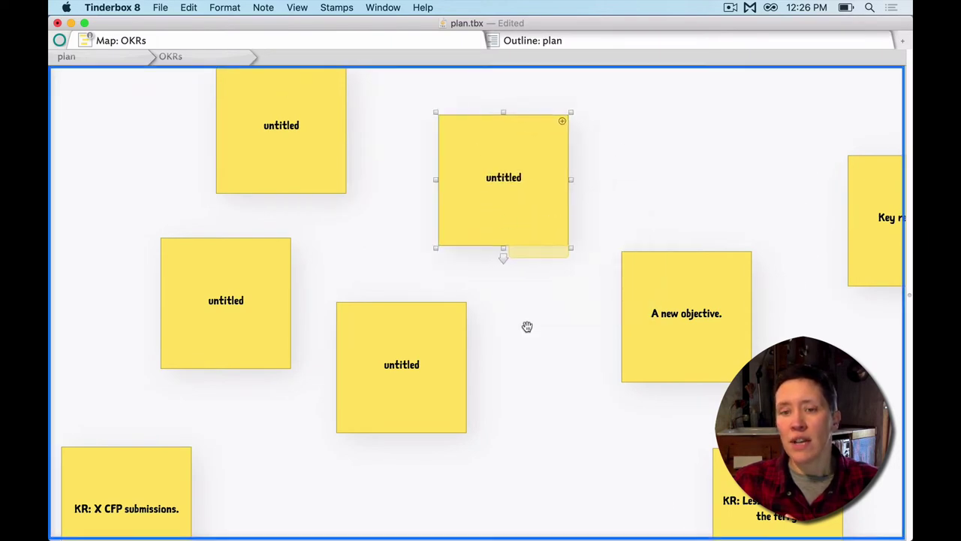
pyautogui.click(543, 350)
pyautogui.scroll(-6, 543, 350)
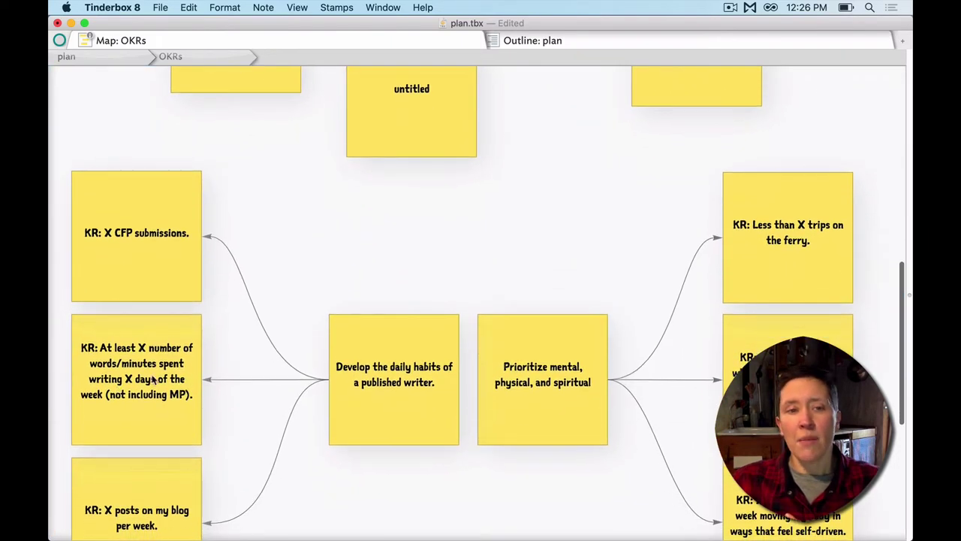
pyautogui.scroll(3, 491, 361)
pyautogui.scroll(2, 491, 361)
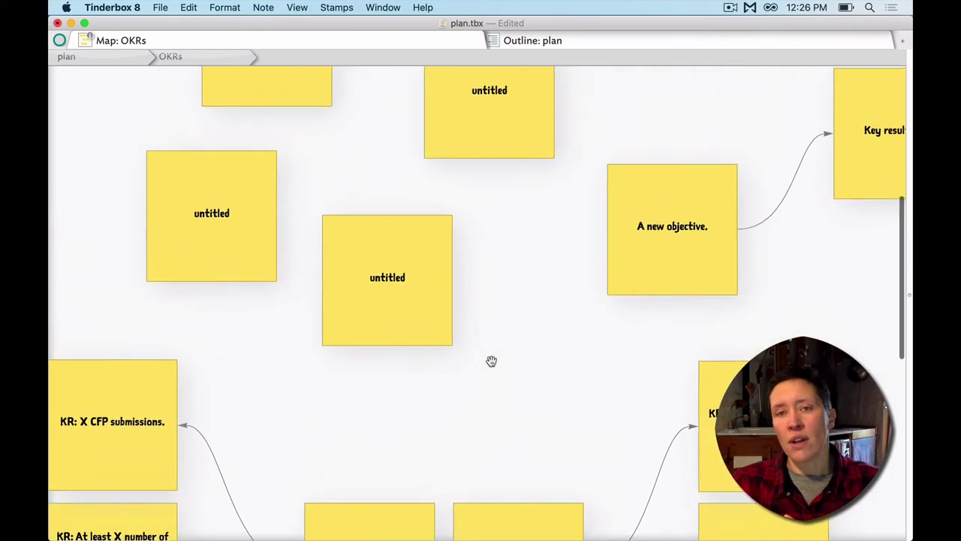
pyautogui.scroll(-4, 501, 361)
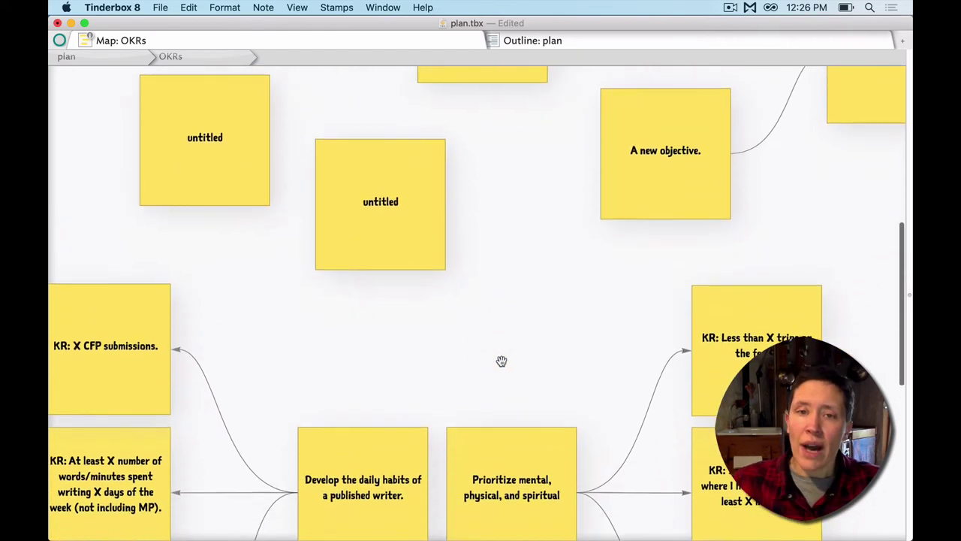
pyautogui.scroll(-2, 501, 361)
pyautogui.hscroll(-2, 501, 362)
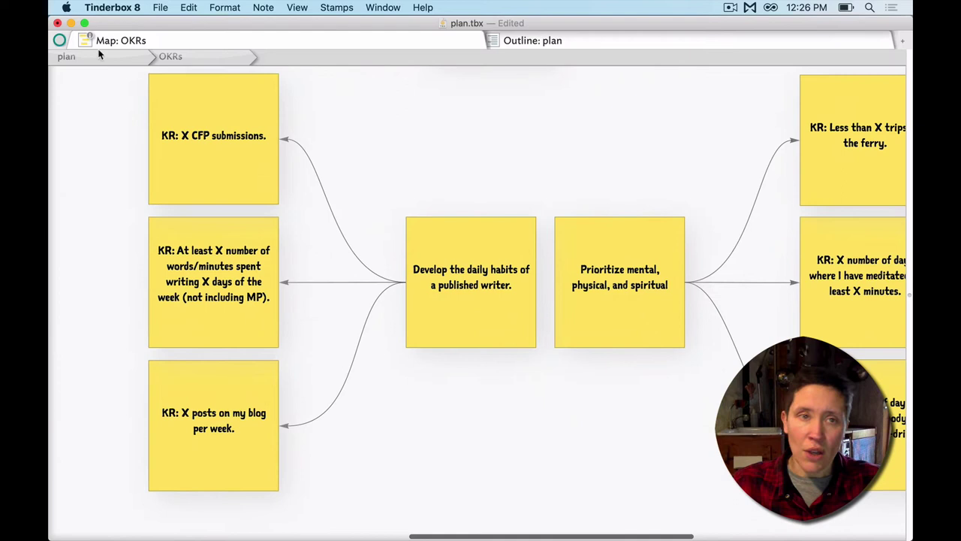
# Go up to the plan map, then create and delete a trial untitled note there.
pyautogui.click(90, 65)
pyautogui.scroll(-1, 360, 279)
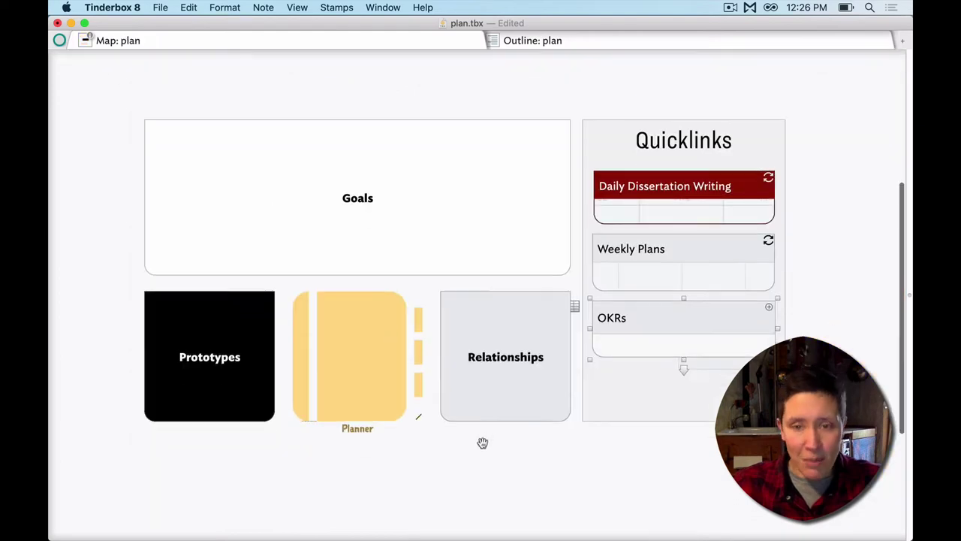
pyautogui.doubleClick(530, 461)
pyautogui.click(678, 497)
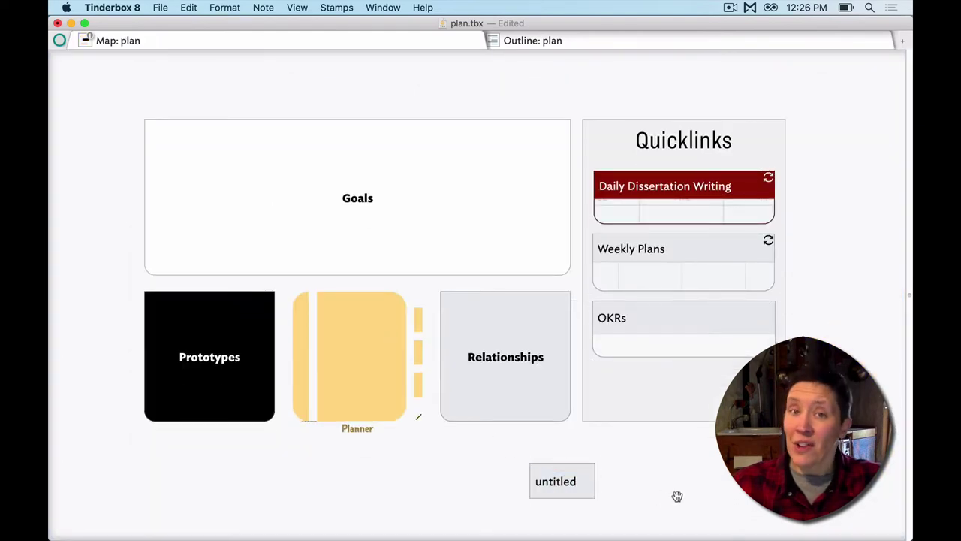
pyautogui.click(561, 490)
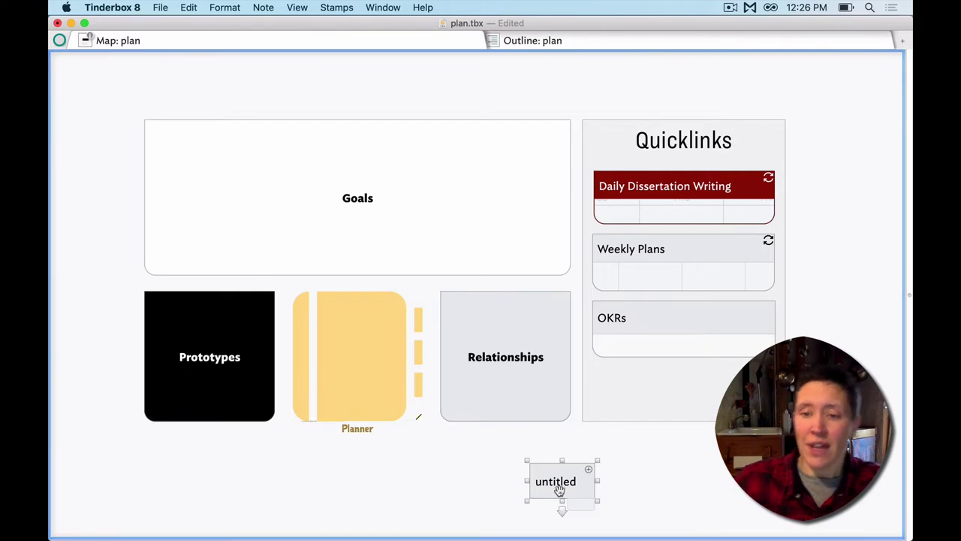
pyautogui.press('Delete')
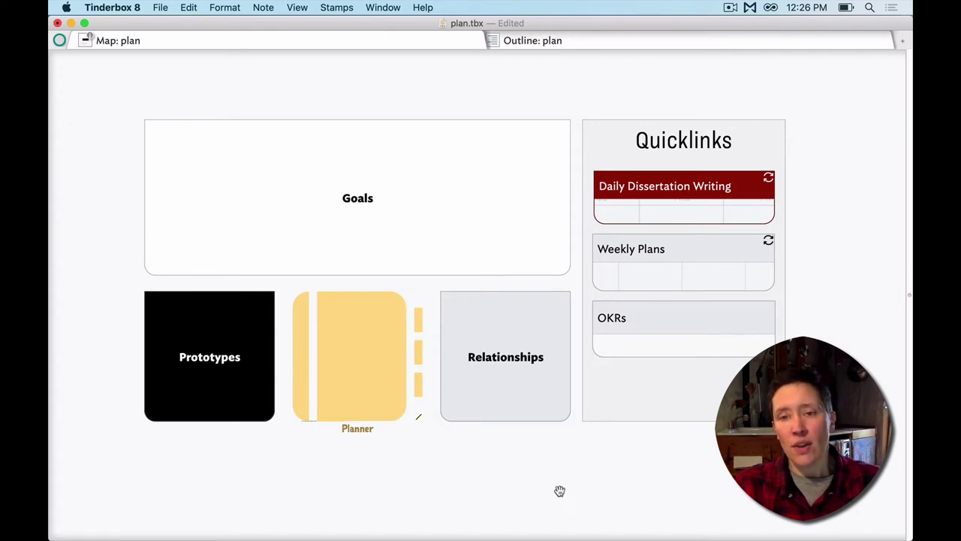
pyautogui.hscroll(5, 560, 490)
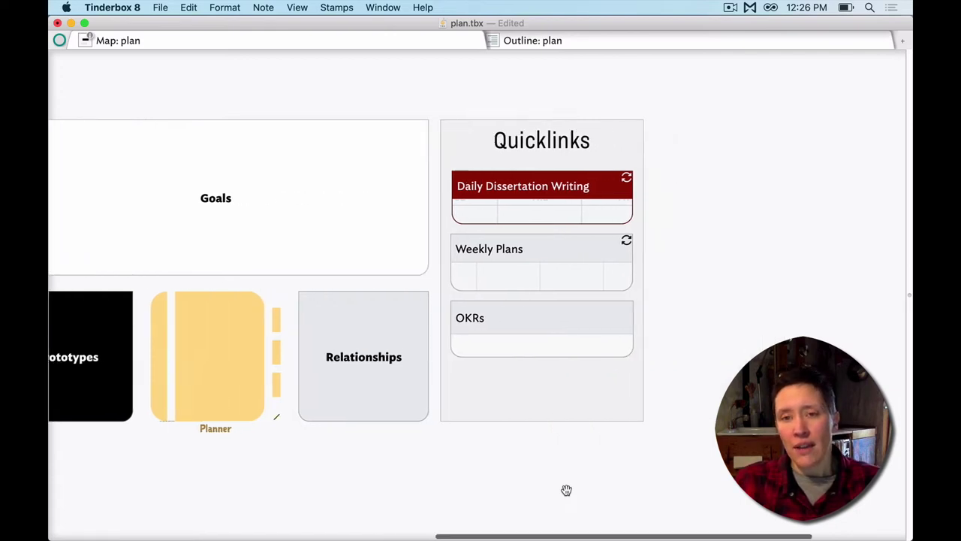
# Create a note named 'Brainstorming Space' beside Quicklinks and make it taller.
pyautogui.doubleClick(693, 259)
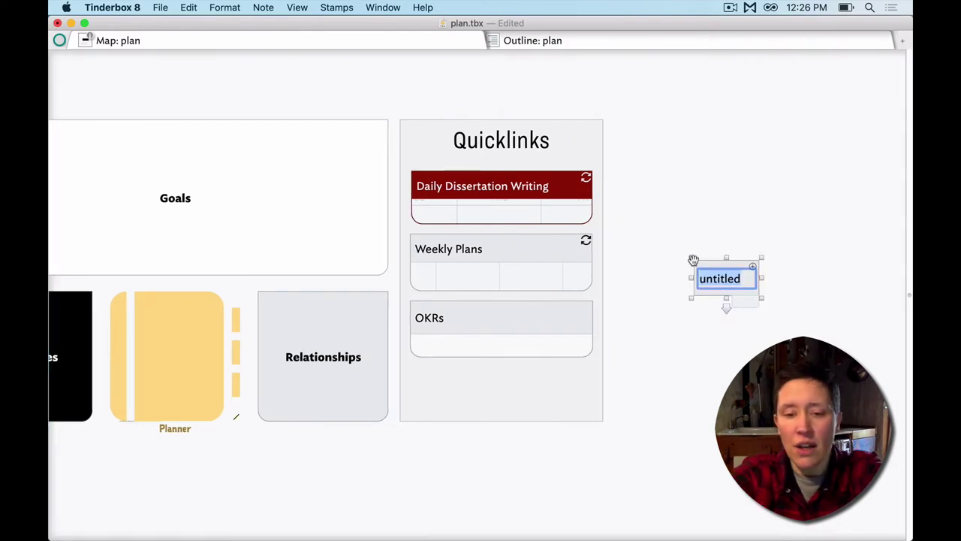
pyautogui.write('Bra')
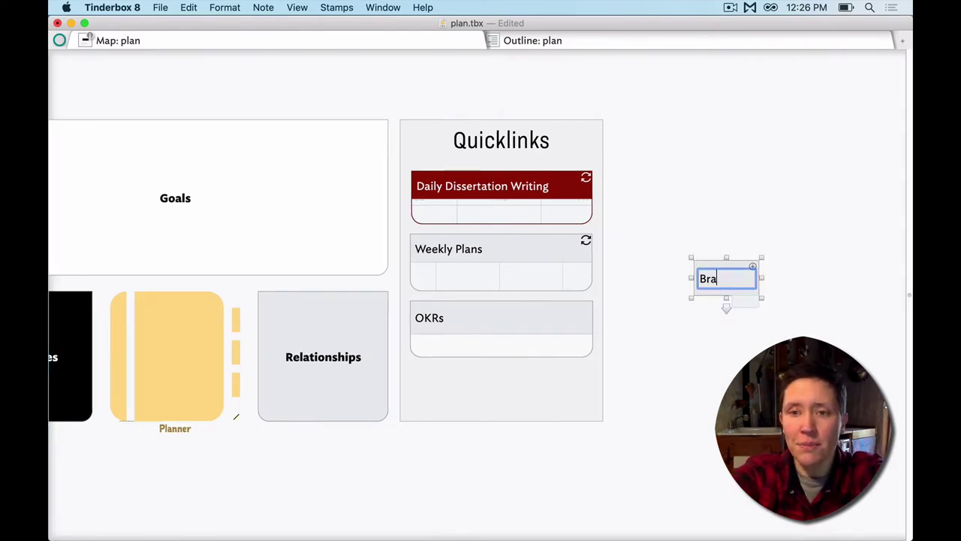
pyautogui.write('instorming Space')
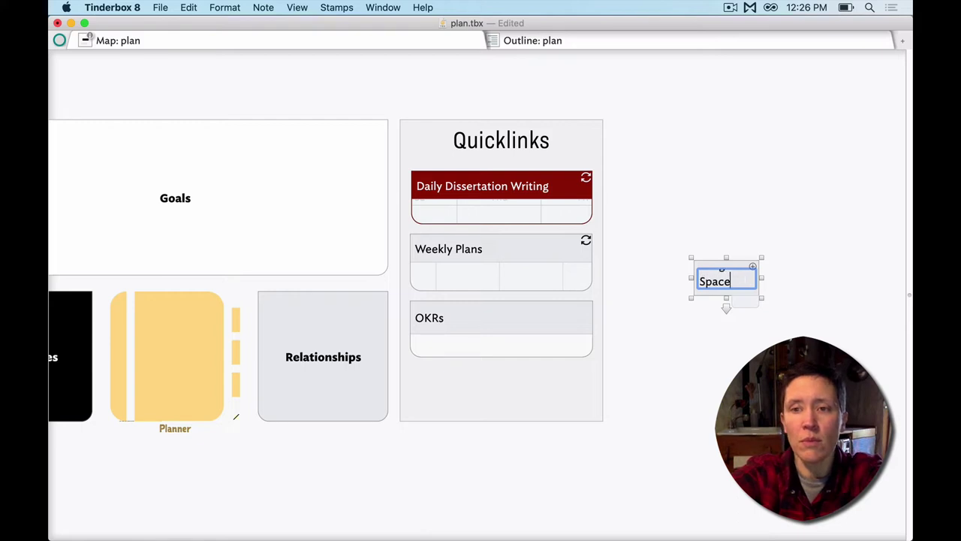
pyautogui.press('Return')
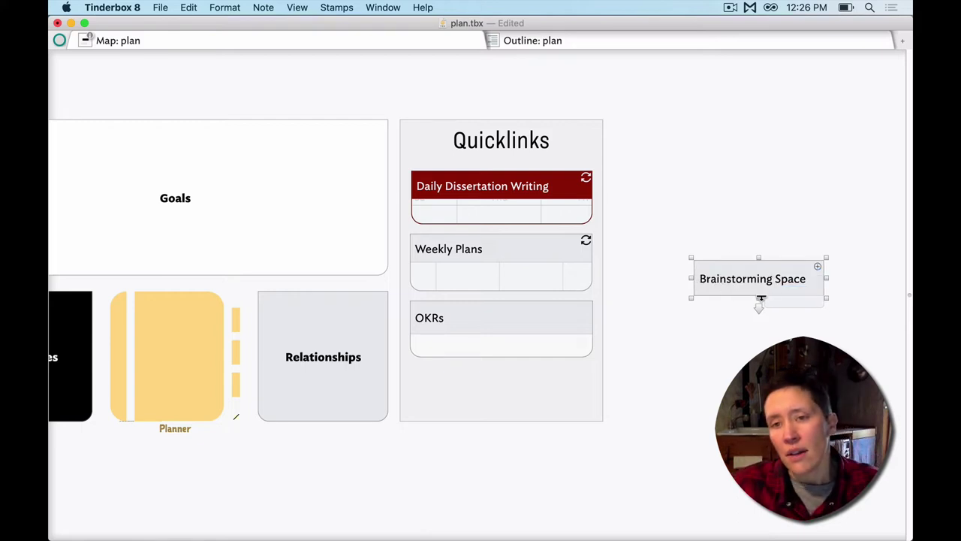
pyautogui.moveTo(760, 300); pyautogui.dragTo(759, 392)
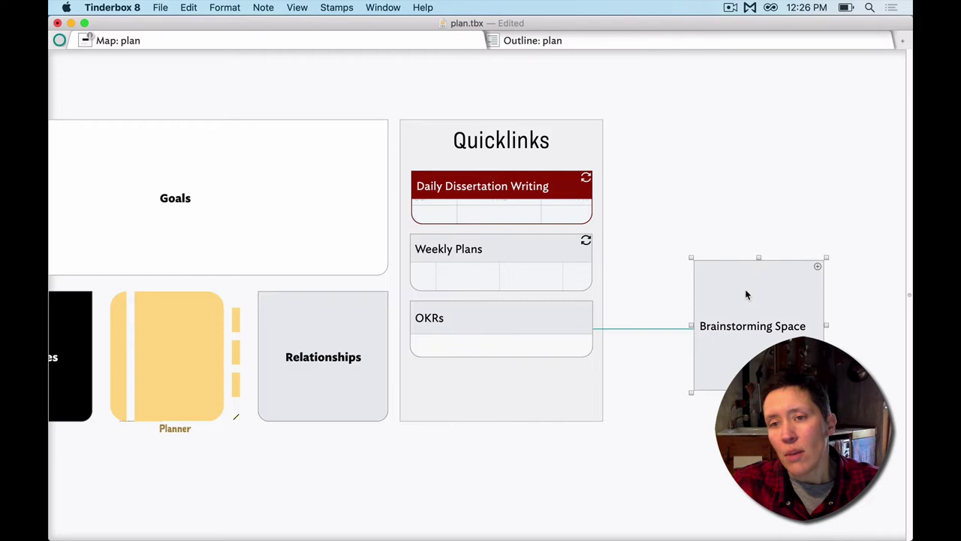
# Add two untitled notes inside Brainstorming Space, then return to the plan map.
pyautogui.doubleClick(746, 294)
pyautogui.doubleClick(335, 250)
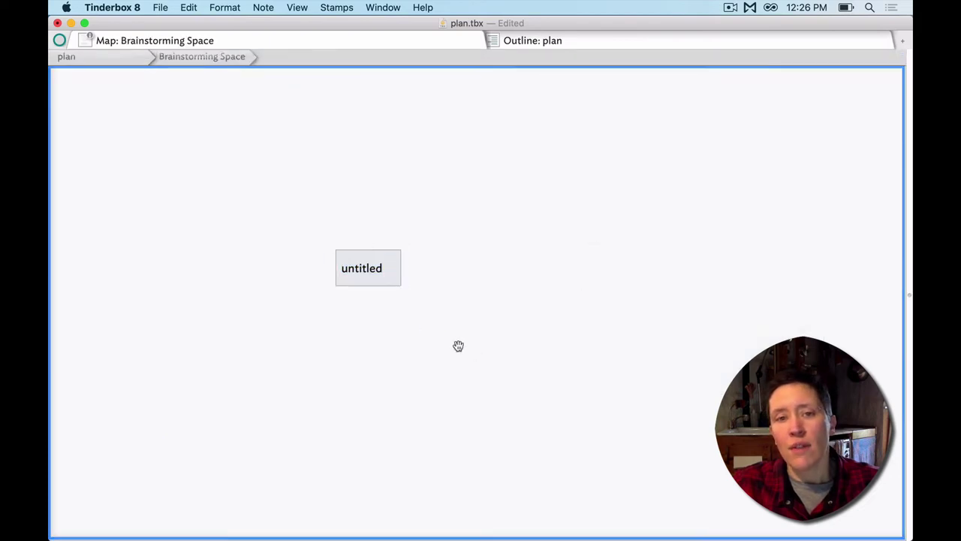
pyautogui.doubleClick(501, 232)
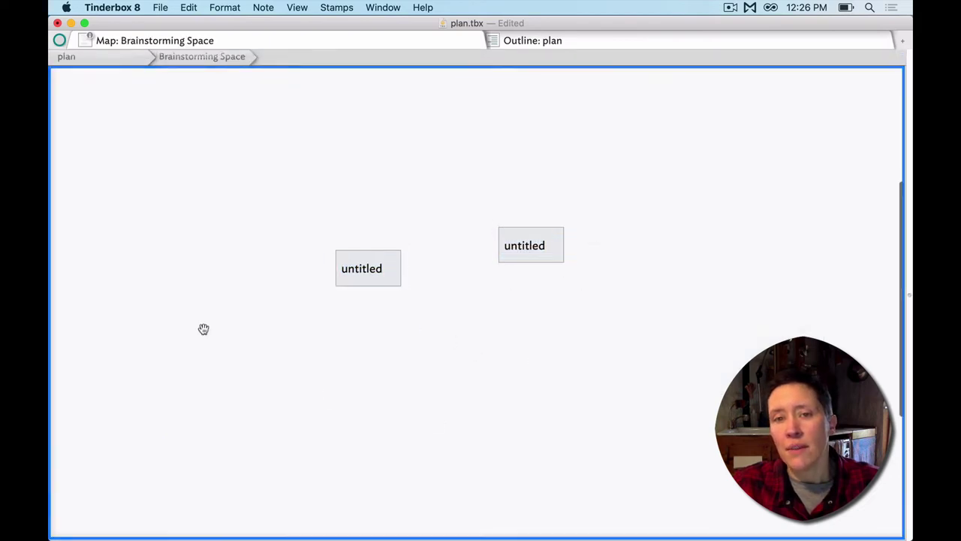
pyautogui.click(136, 59)
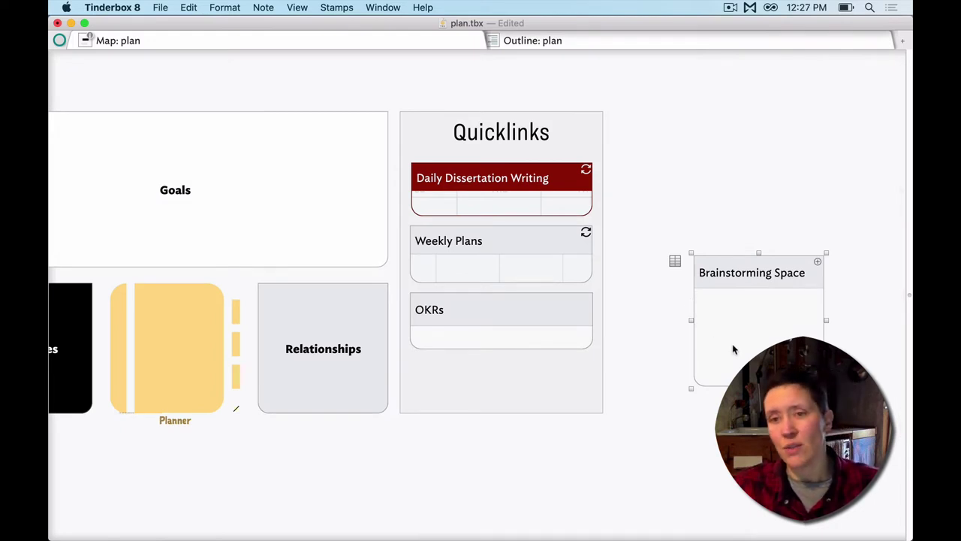
# Show the Inspector's Action pane for Brainstorming Space and place the cursor in its empty code field.
pyautogui.press('super+1')
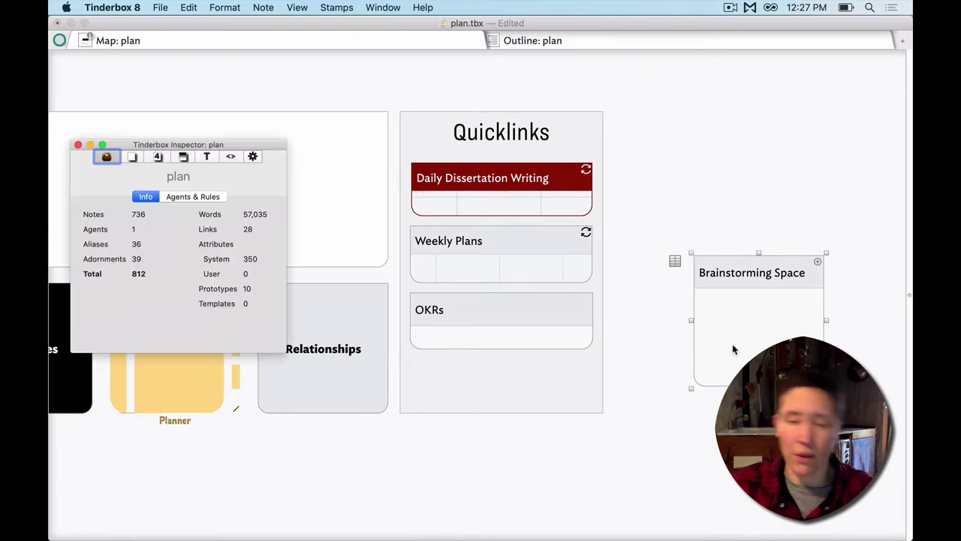
pyautogui.click(254, 158)
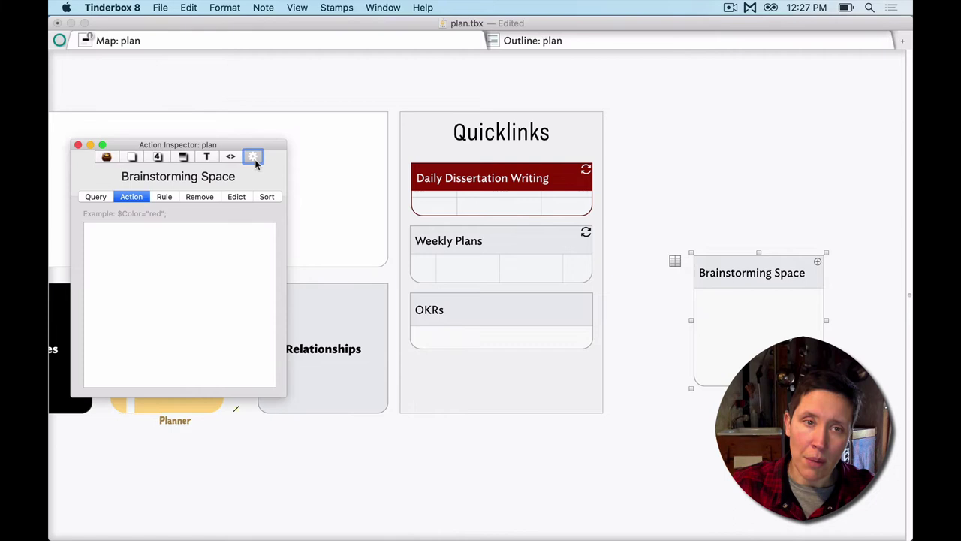
pyautogui.click(99, 197)
pyautogui.click(136, 199)
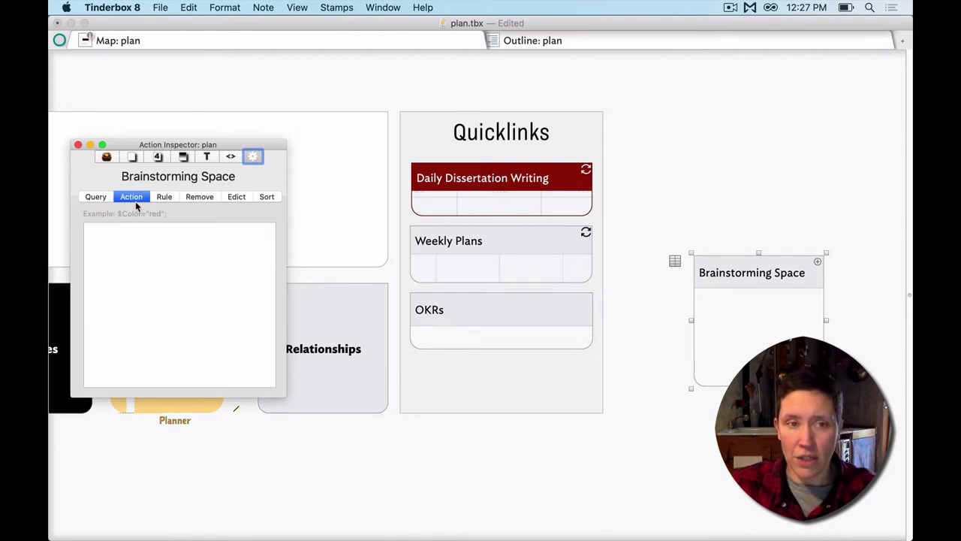
pyautogui.click(190, 243)
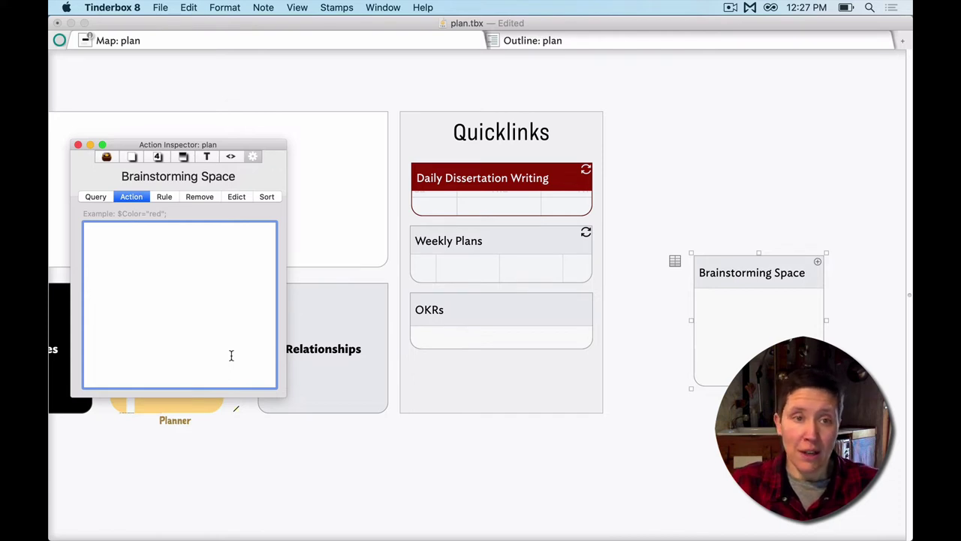
# Switch to Safari and open aTbRef's System Attribute List.
pyautogui.press('cmd+Tab')
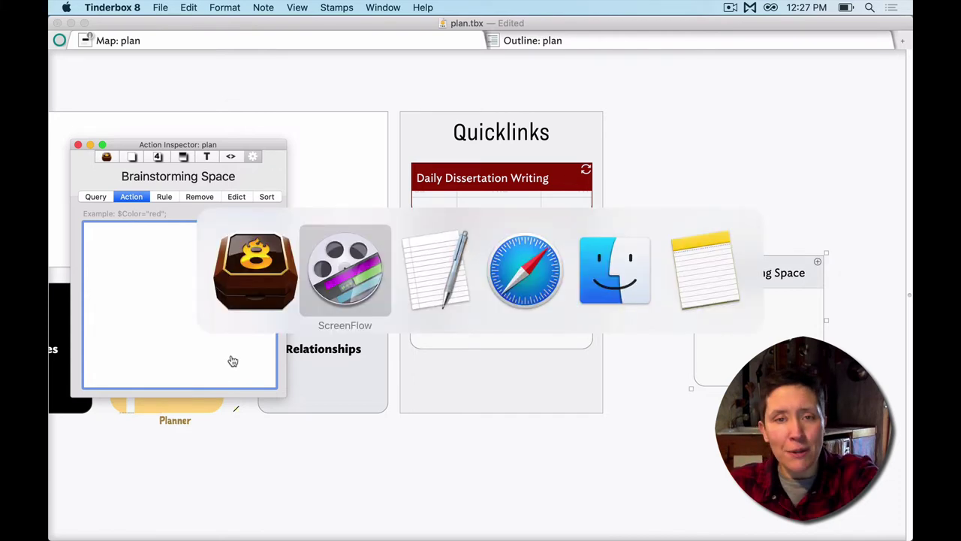
pyautogui.press('super+Tab')
pyautogui.press('super+Tab')
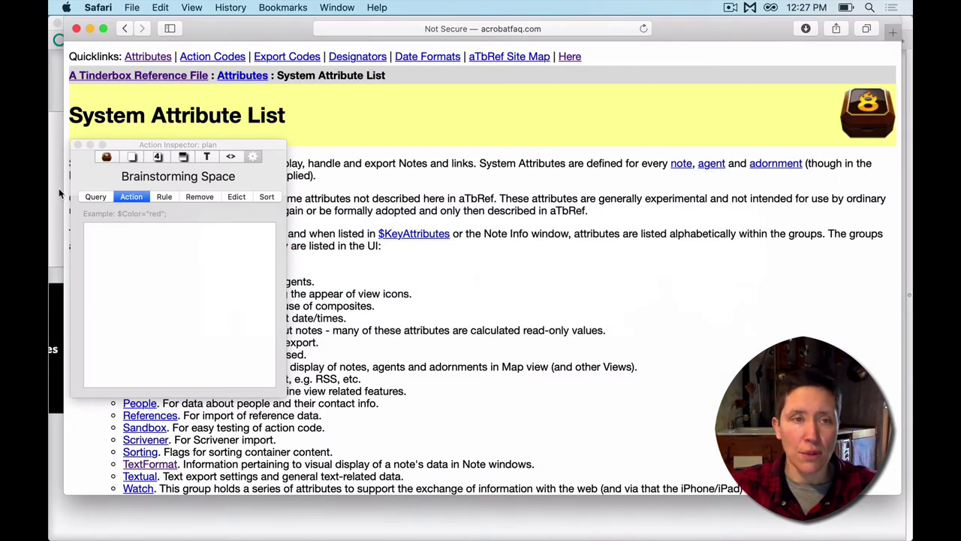
pyautogui.moveTo(198, 145); pyautogui.dragTo(772, 128)
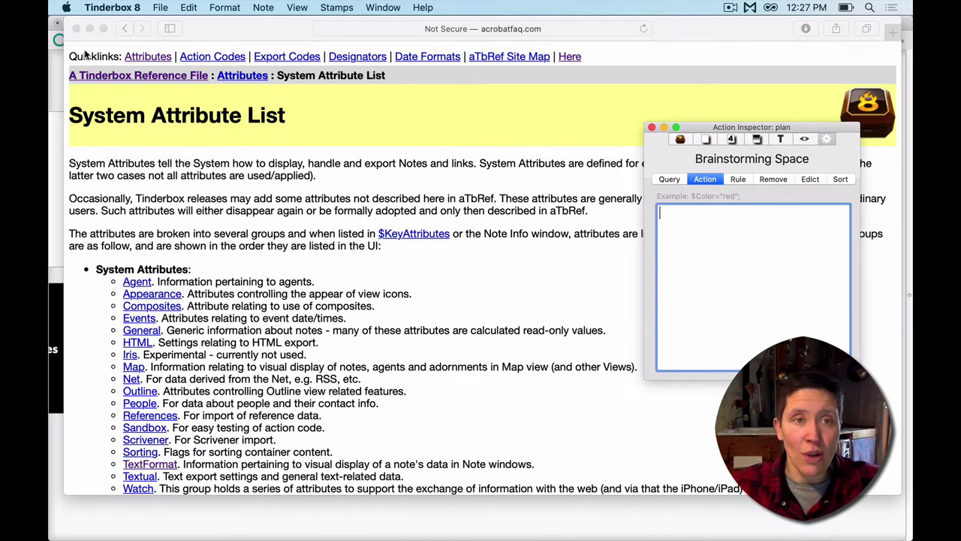
pyautogui.click(109, 78)
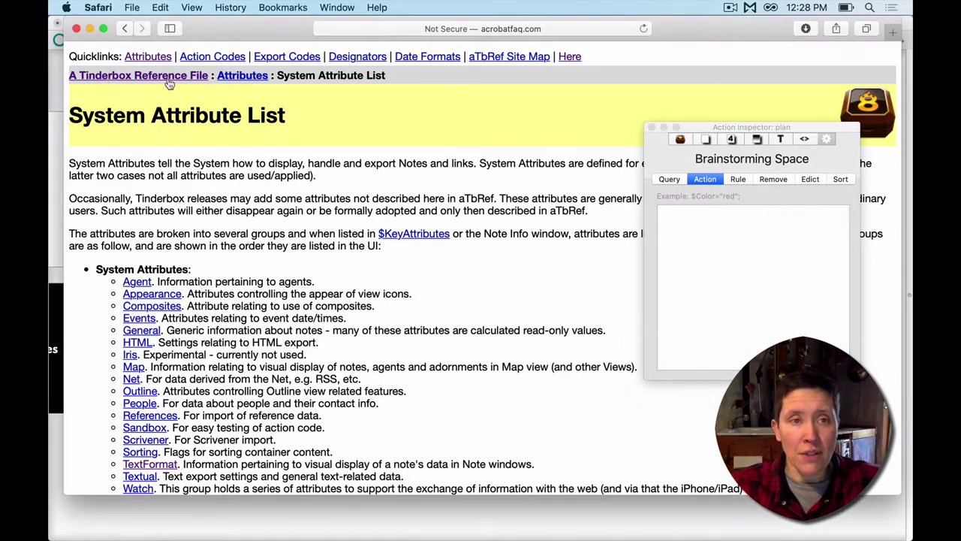
pyautogui.click(184, 75)
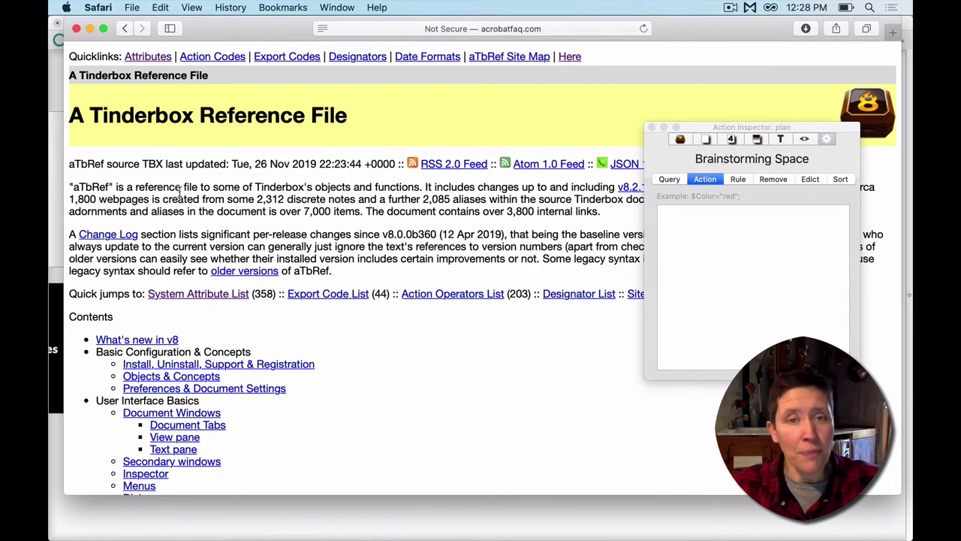
pyautogui.click(132, 62)
pyautogui.scroll(-5, 369, 243)
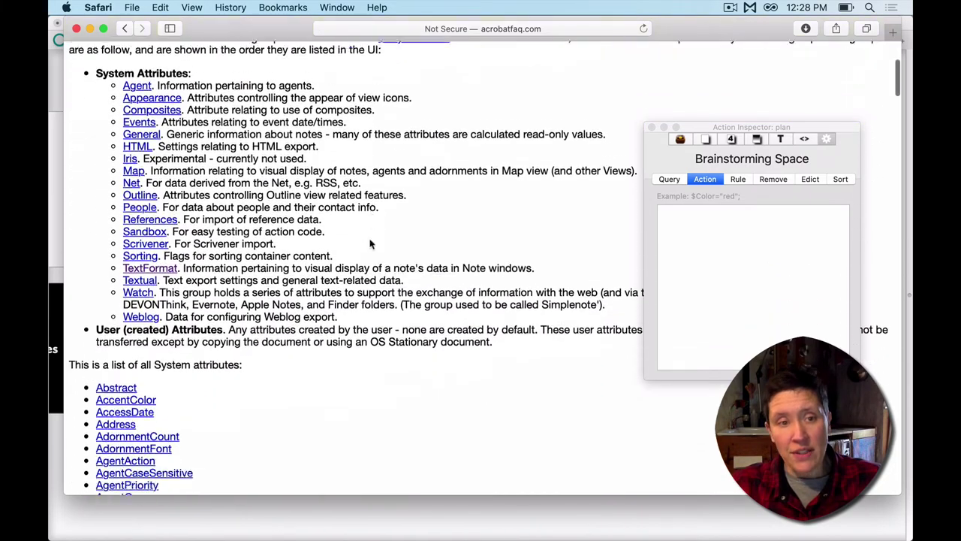
pyautogui.scroll(-15, 369, 243)
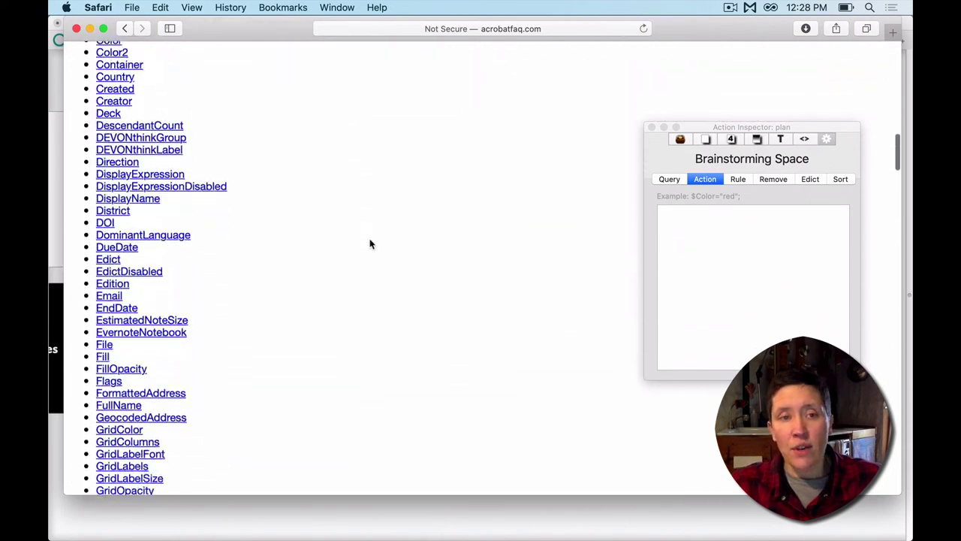
pyautogui.scroll(-7, 369, 243)
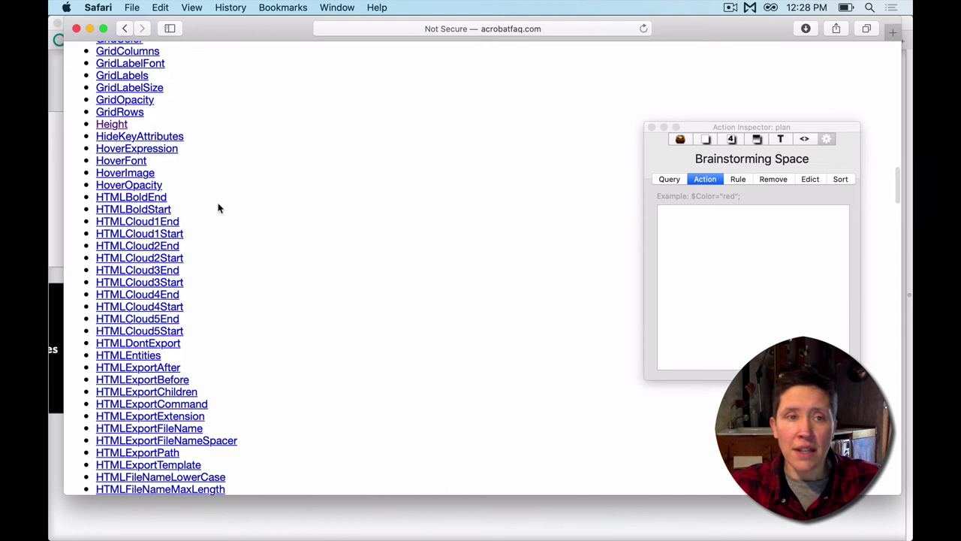
# Read the Height attribute's reference page, then go back to the System Attribute List.
pyautogui.click(114, 125)
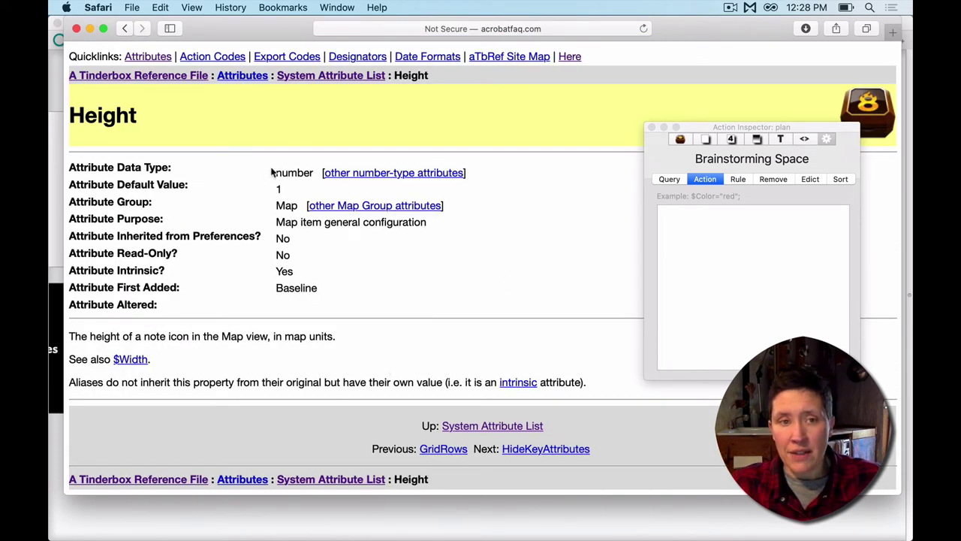
pyautogui.moveTo(300, 188); pyautogui.dragTo(395, 268)
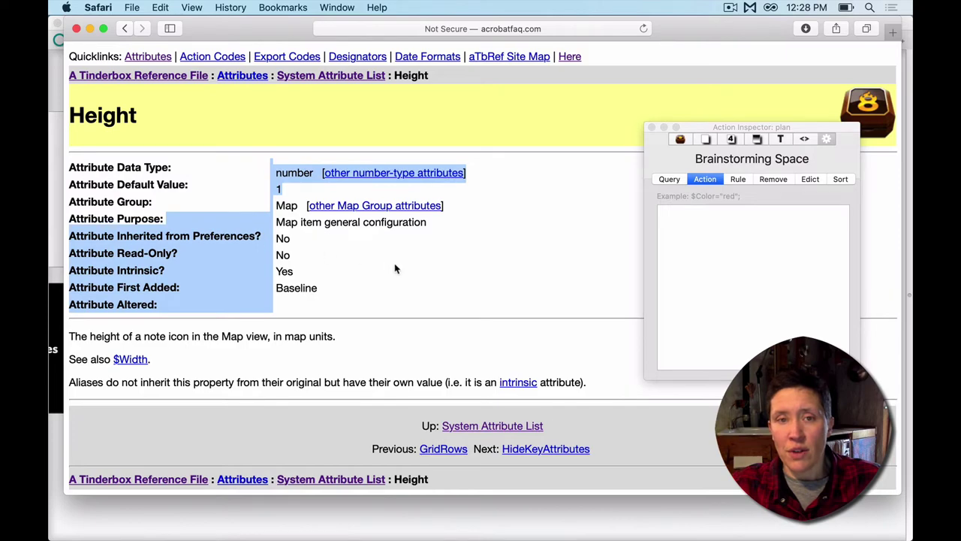
pyautogui.click(395, 365)
pyautogui.click(134, 57)
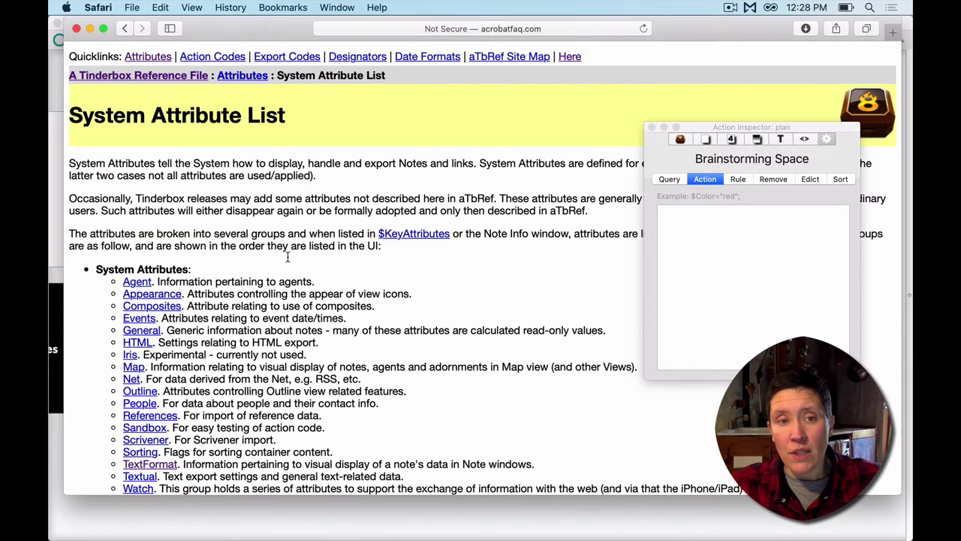
pyautogui.scroll(-10, 314, 282)
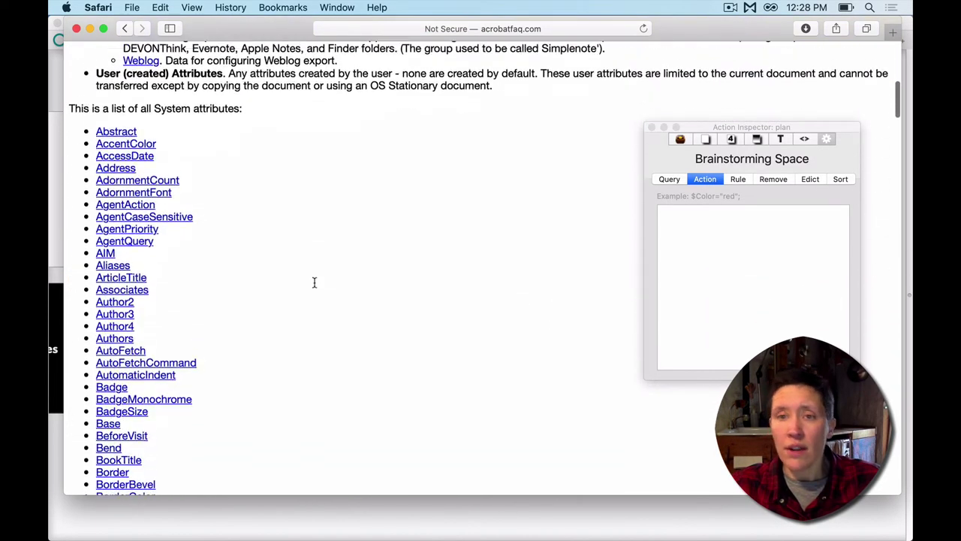
pyautogui.scroll(-6, 314, 282)
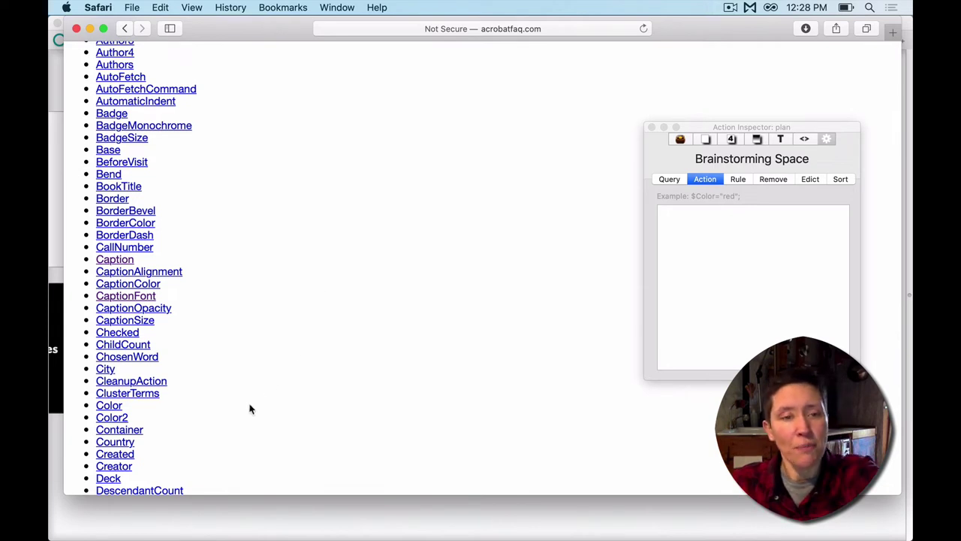
# Select the OKRs container and inspect its $Color line in the action code.
pyautogui.click(221, 531)
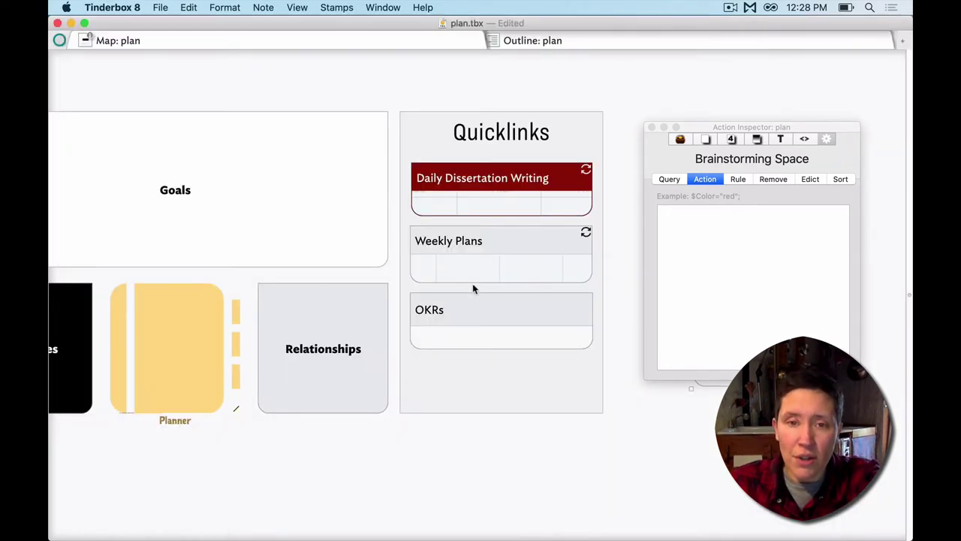
pyautogui.click(467, 314)
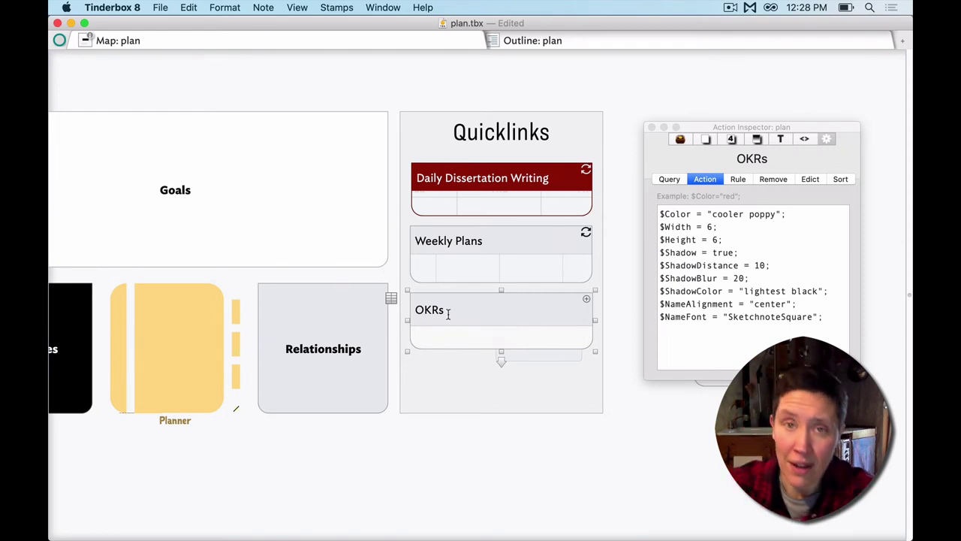
pyautogui.click(778, 225)
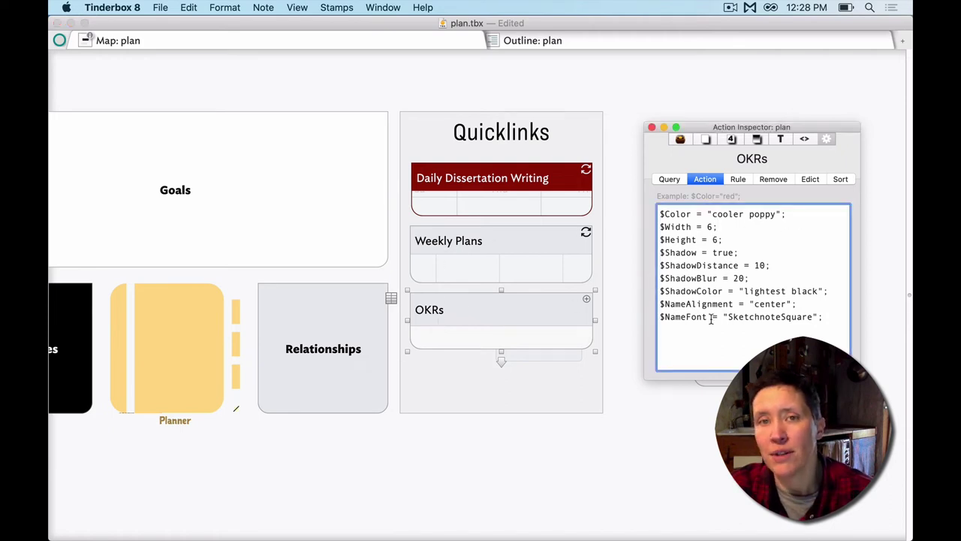
pyautogui.click(664, 214)
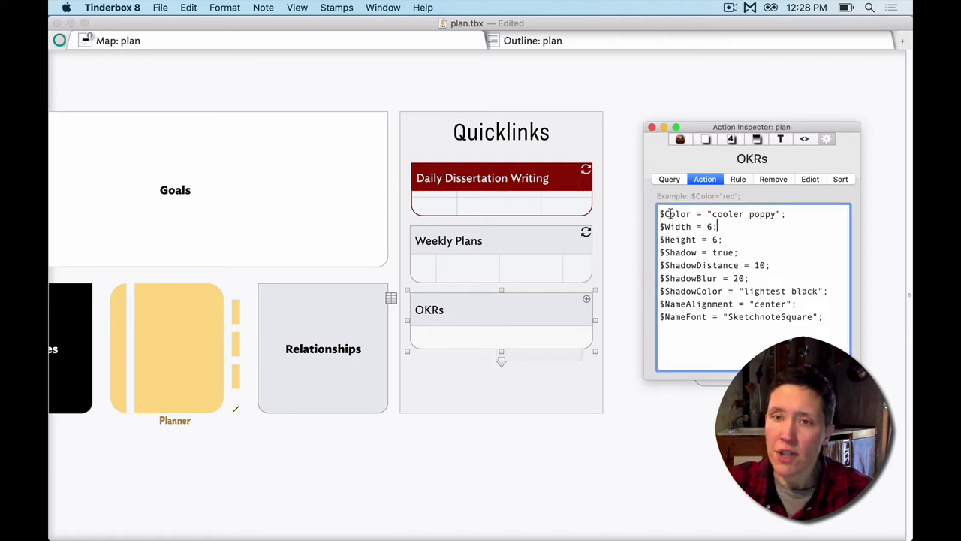
pyautogui.click(808, 215)
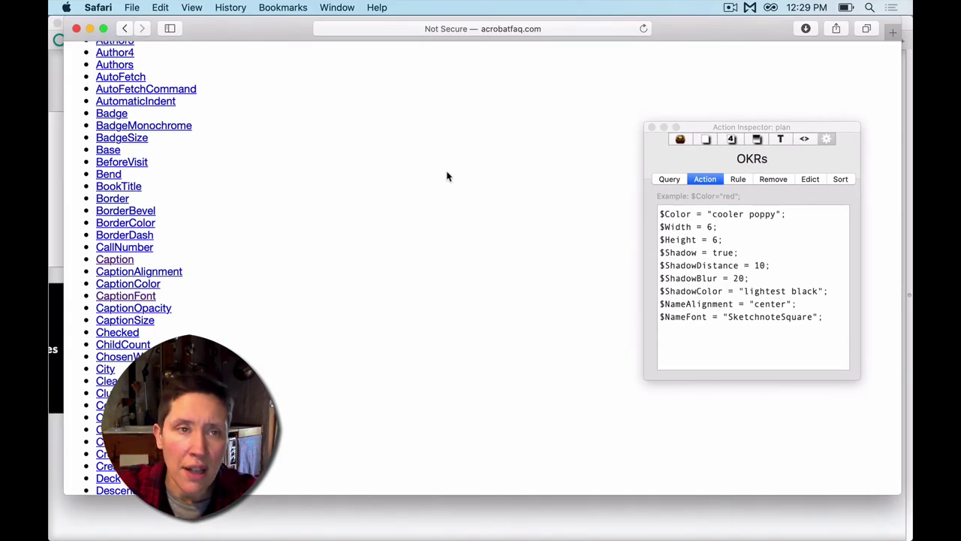
# Open aTbRef's colours chart from the reference home page and find 'cooler poppy'.
pyautogui.scroll(15, 448, 175)
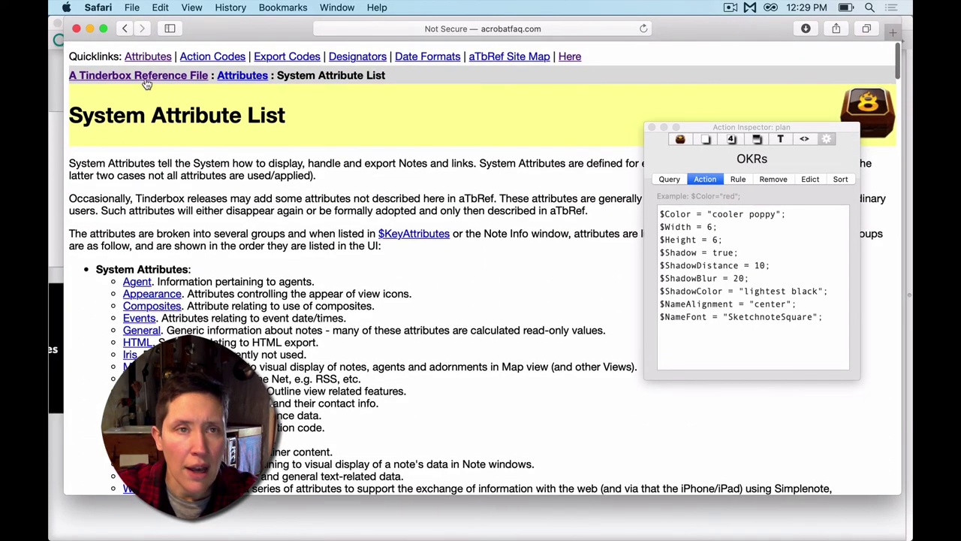
pyautogui.click(115, 78)
pyautogui.scroll(-4, 286, 350)
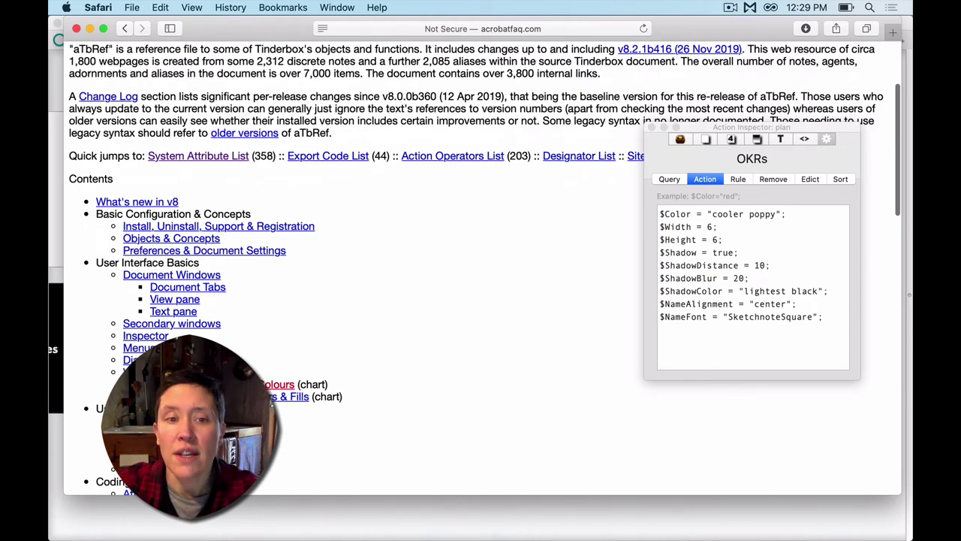
pyautogui.click(280, 384)
pyautogui.scroll(-10, 392, 305)
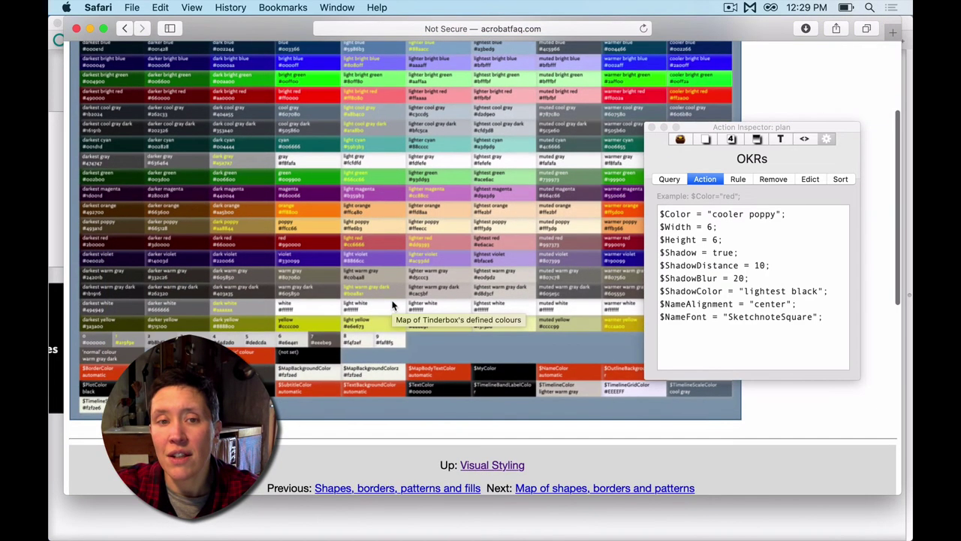
pyautogui.scroll(3, 392, 305)
pyautogui.scroll(-1, 392, 305)
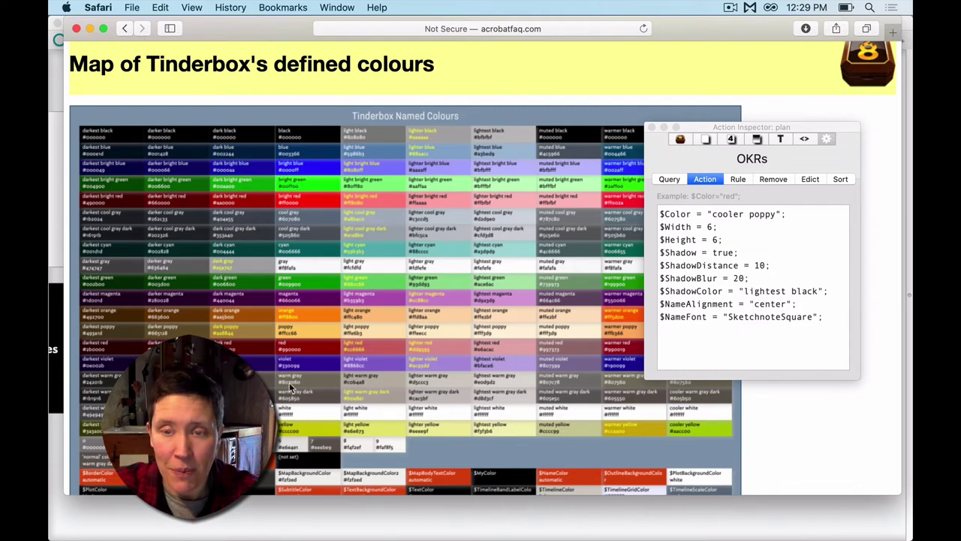
pyautogui.moveTo(126, 520)
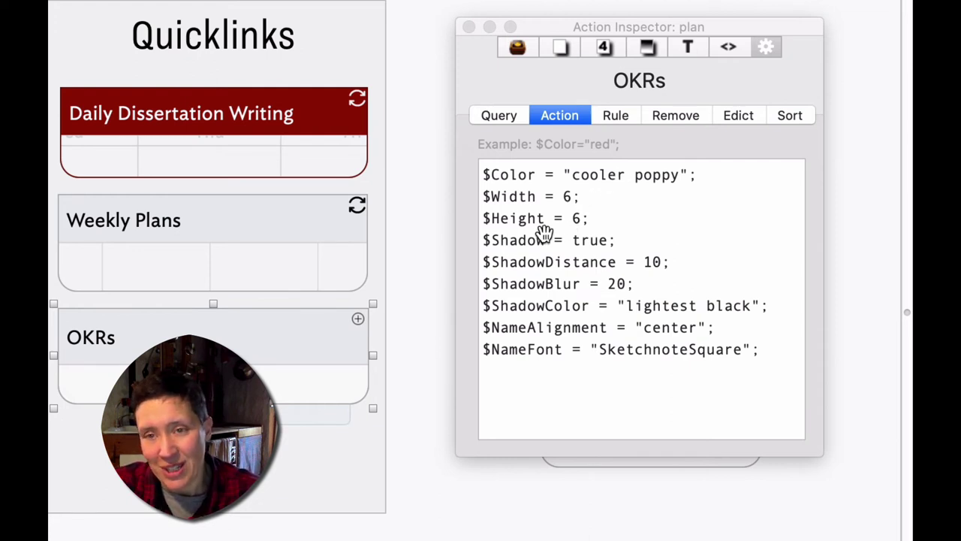
pyautogui.click(593, 198)
pyautogui.moveTo(593, 198); pyautogui.dragTo(606, 230)
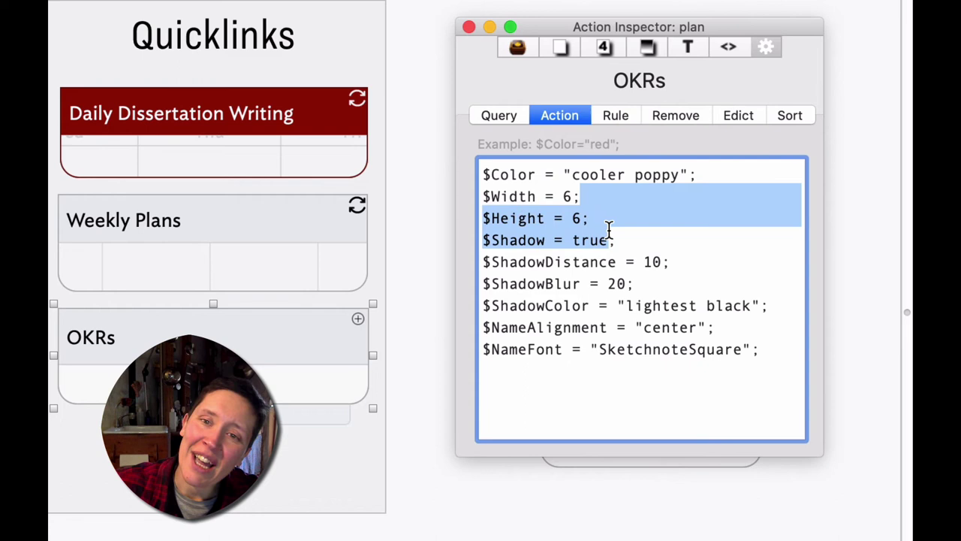
pyautogui.click(650, 217)
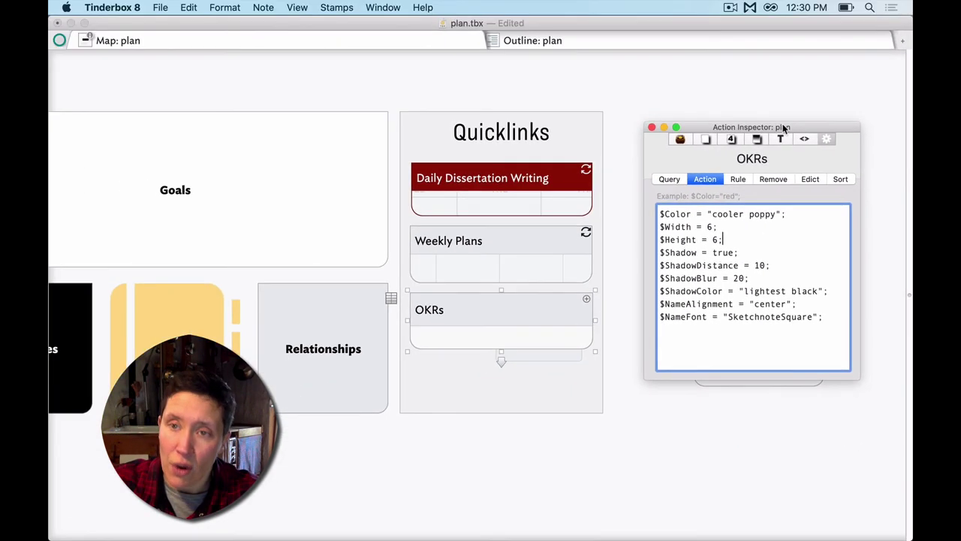
# Copy all of OKRs' action code and paste it into Brainstorming Space's empty Action box.
pyautogui.moveTo(776, 133); pyautogui.dragTo(421, 158)
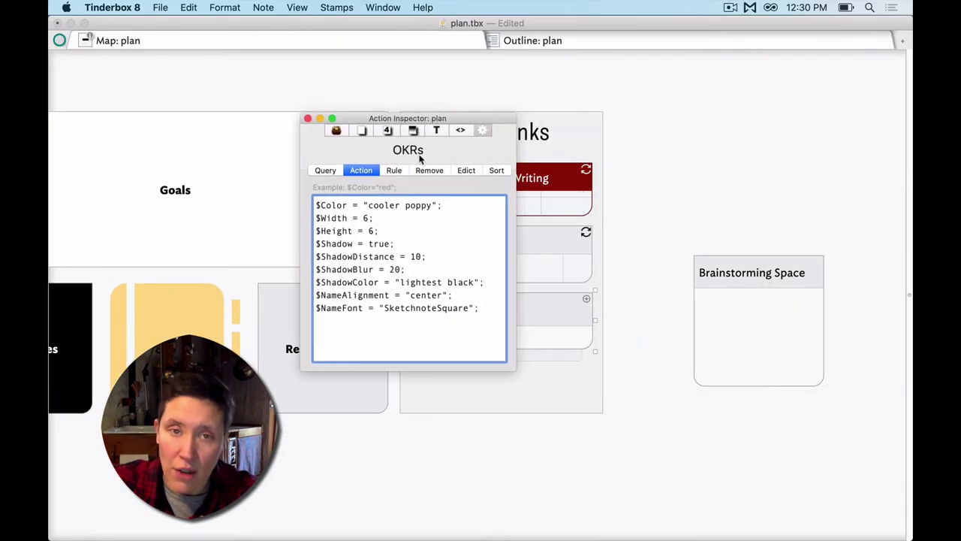
pyautogui.press('super+a')
pyautogui.press('super+c')
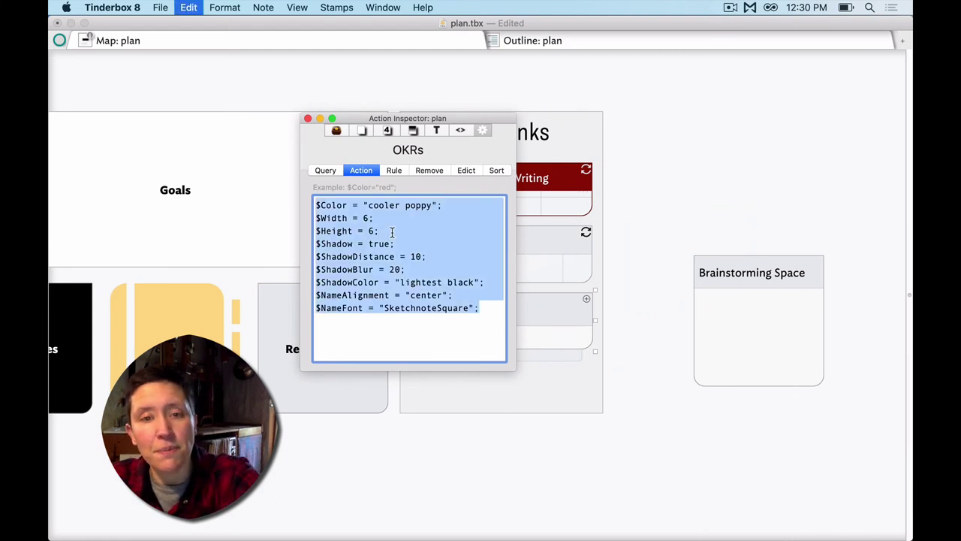
pyautogui.click(731, 343)
pyautogui.click(731, 339)
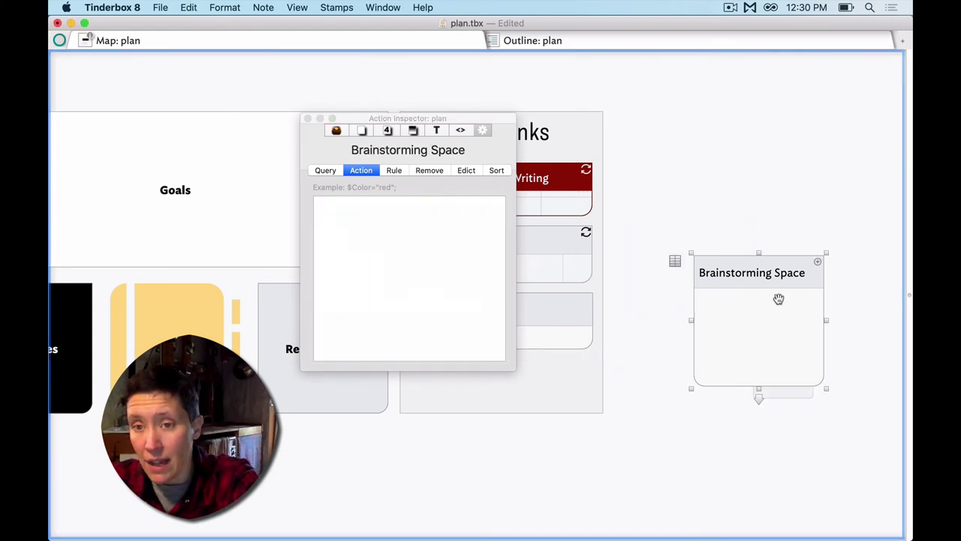
pyautogui.click(358, 251)
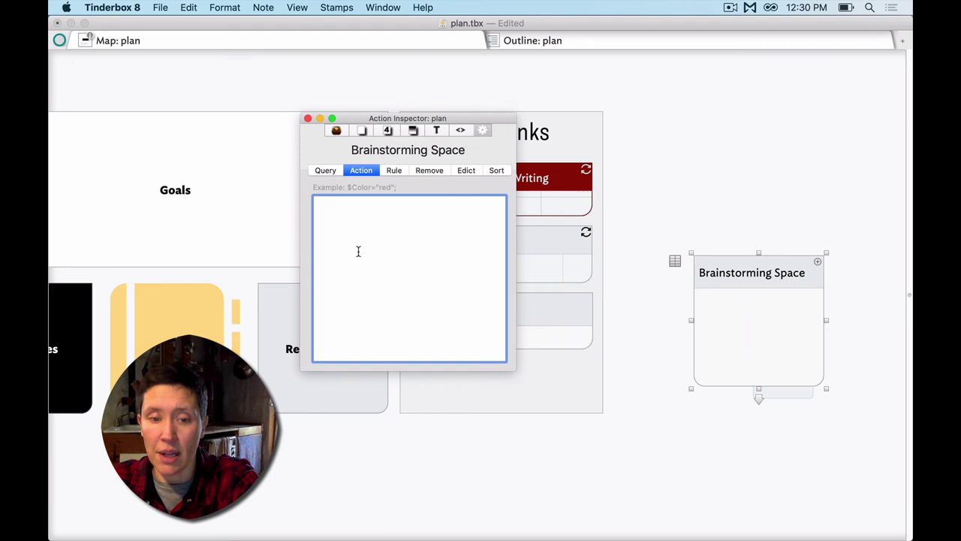
pyautogui.press('super+v')
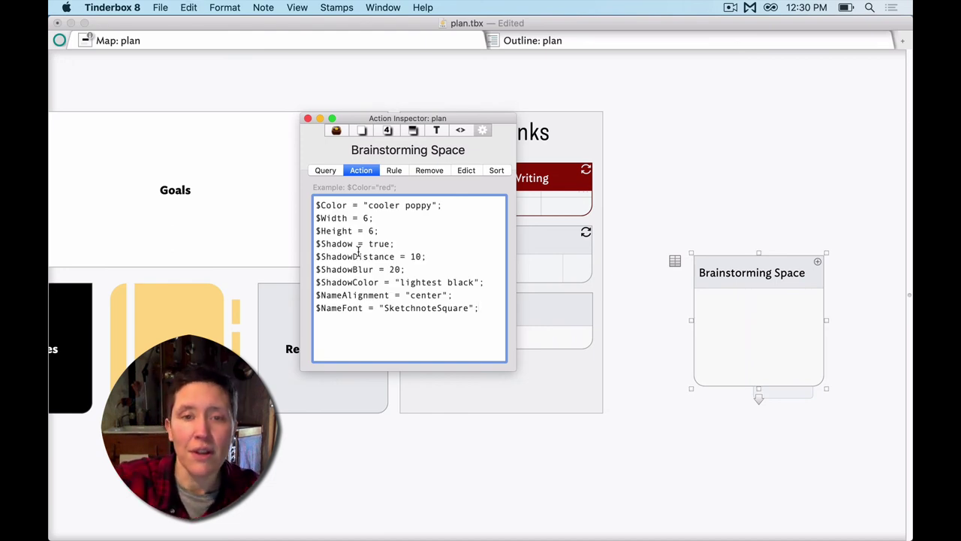
pyautogui.press('super+a')
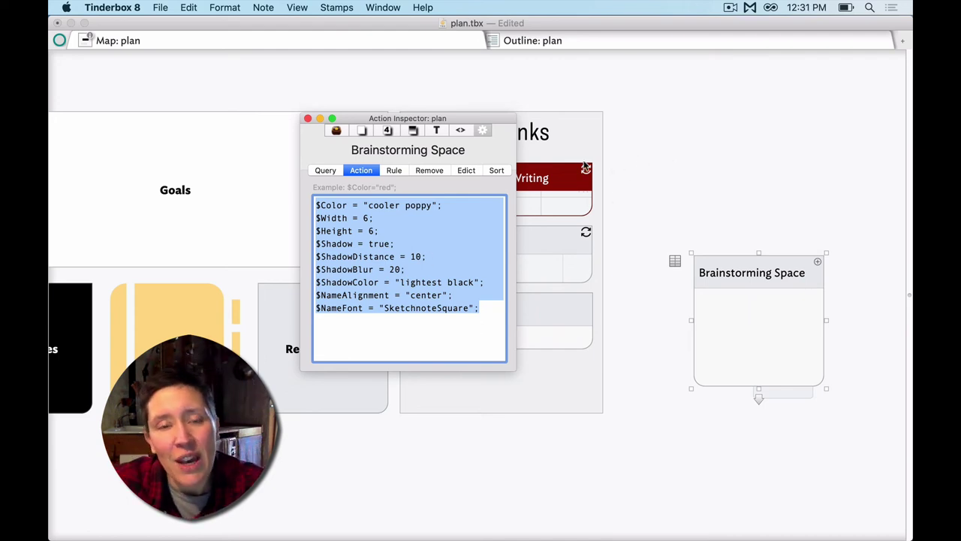
# Close the Inspector, open Brainstorming Space, and move its two untitled notes to the left.
pyautogui.click(307, 119)
pyautogui.click(721, 195)
pyautogui.doubleClick(754, 329)
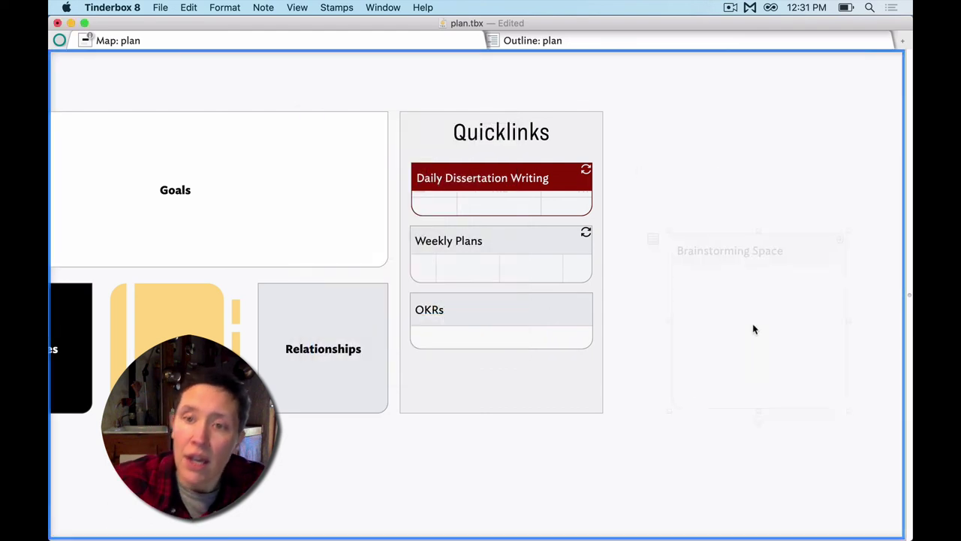
pyautogui.click(368, 274)
pyautogui.moveTo(368, 274); pyautogui.dragTo(172, 212)
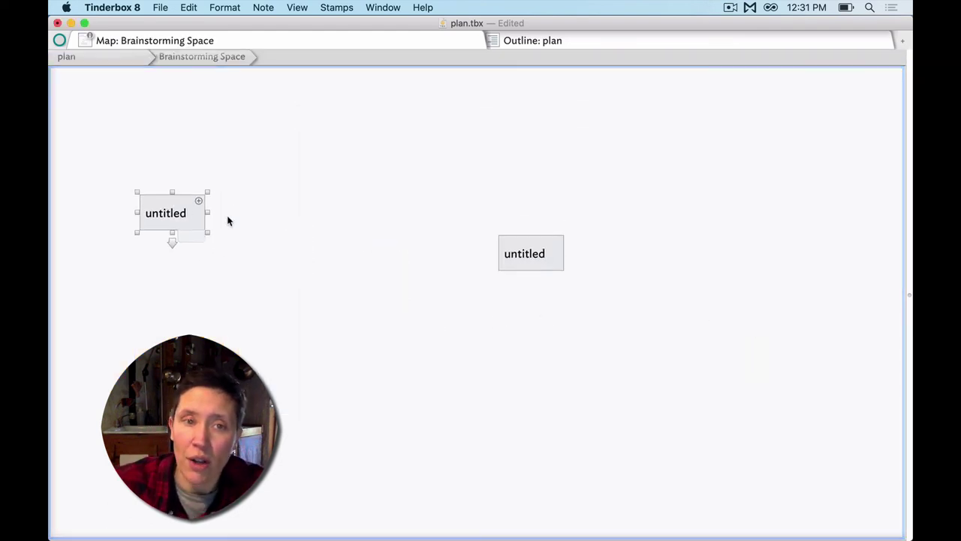
pyautogui.moveTo(536, 255); pyautogui.dragTo(322, 240)
# Add a new note that becomes a yellow post-it, then cut the two plain untitled notes.
pyautogui.press('Return')
pyautogui.moveTo(403, 253); pyautogui.dragTo(423, 159)
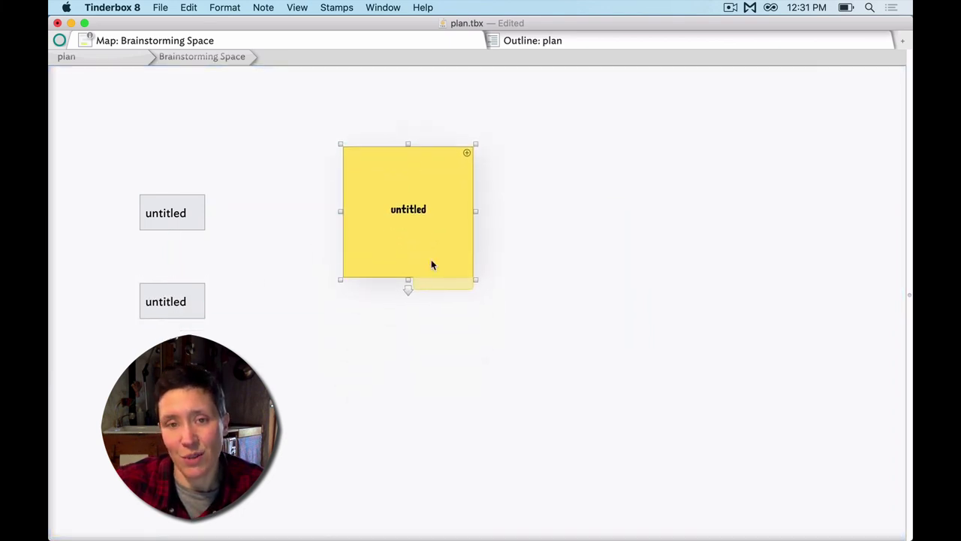
pyautogui.click(441, 397)
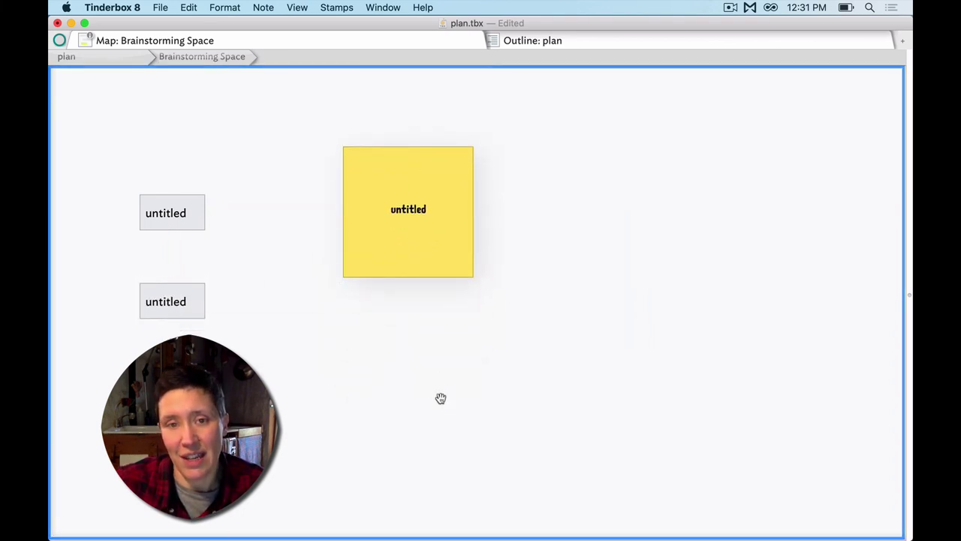
pyautogui.click(155, 205)
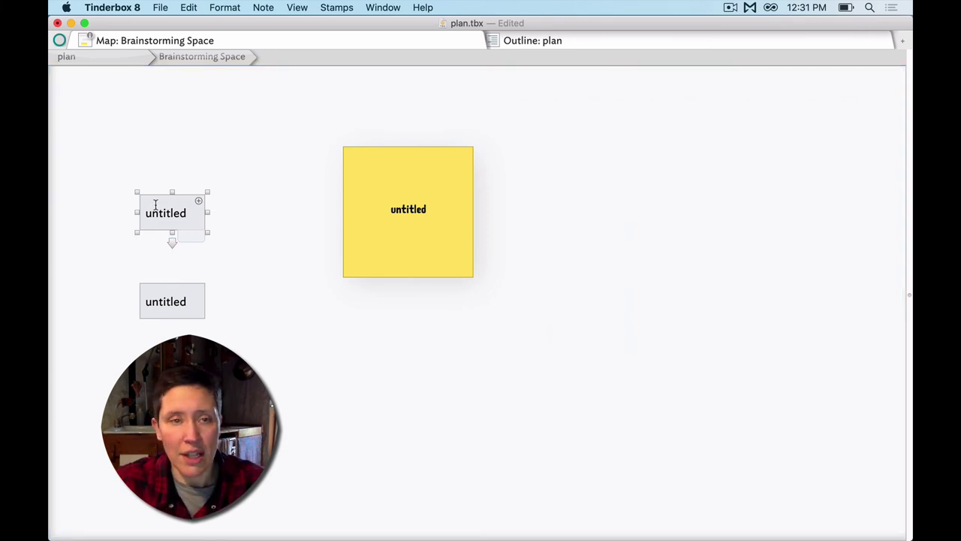
pyautogui.keyDown('shift'); pyautogui.click(195, 301); pyautogui.keyUp('shift')
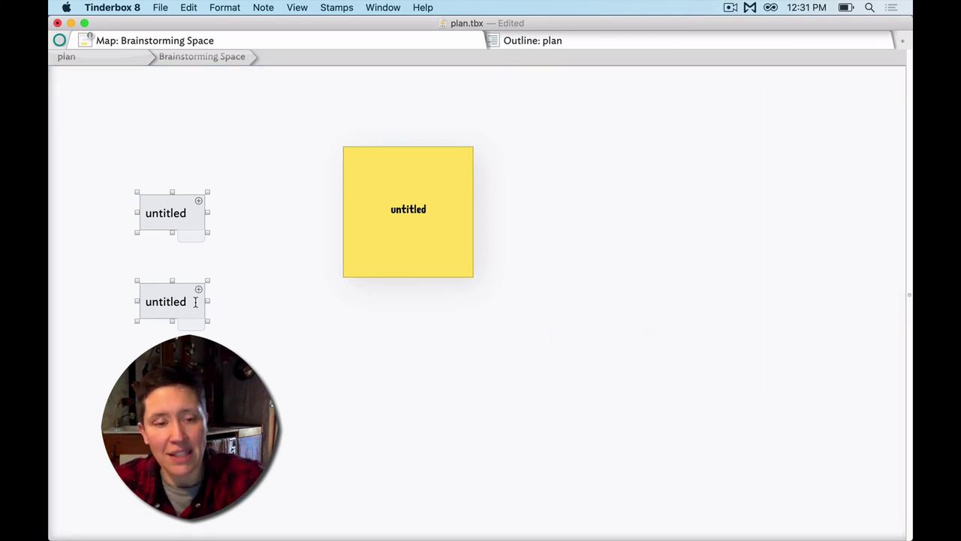
pyautogui.press('cmd+x')
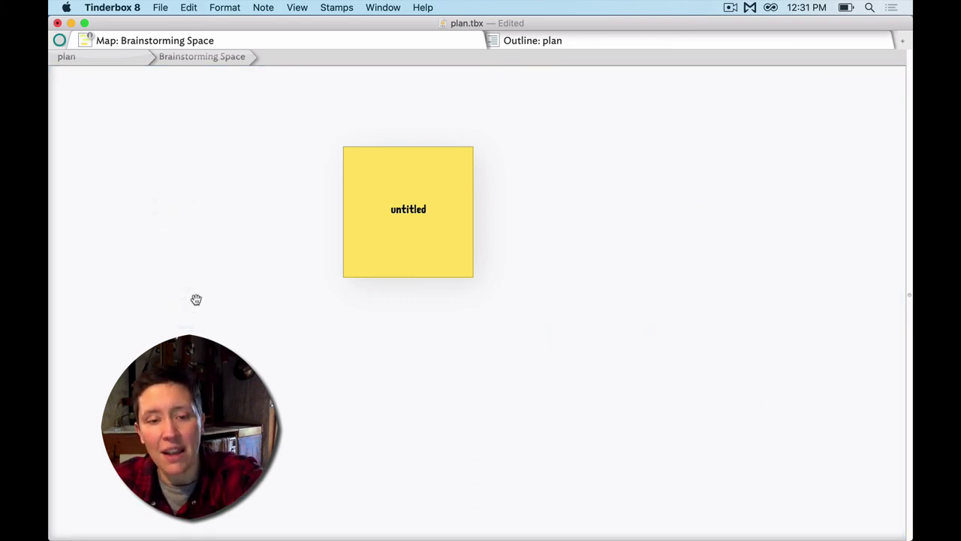
# Paste the two notes back in as yellow post-its and rearrange them on the map.
pyautogui.press('cmd+v')
pyautogui.click(608, 319)
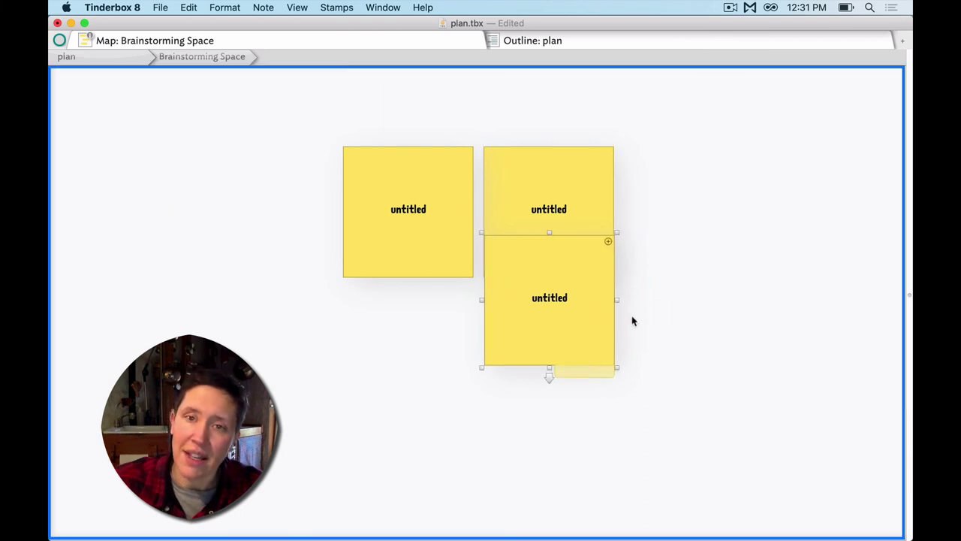
pyautogui.moveTo(608, 319); pyautogui.dragTo(857, 303)
pyautogui.moveTo(594, 211); pyautogui.dragTo(664, 381)
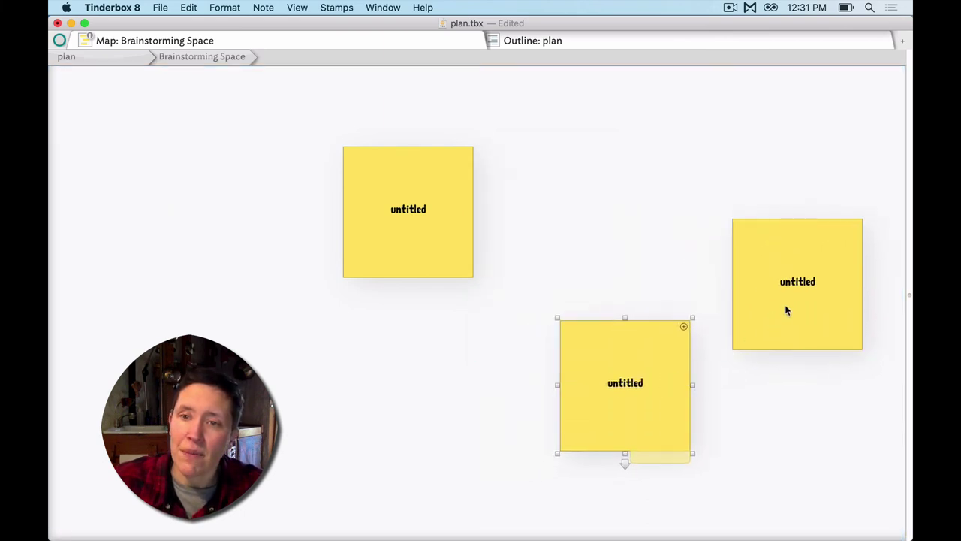
pyautogui.moveTo(786, 310); pyautogui.dragTo(681, 183)
pyautogui.moveTo(640, 351); pyautogui.dragTo(698, 335)
pyautogui.click(580, 228)
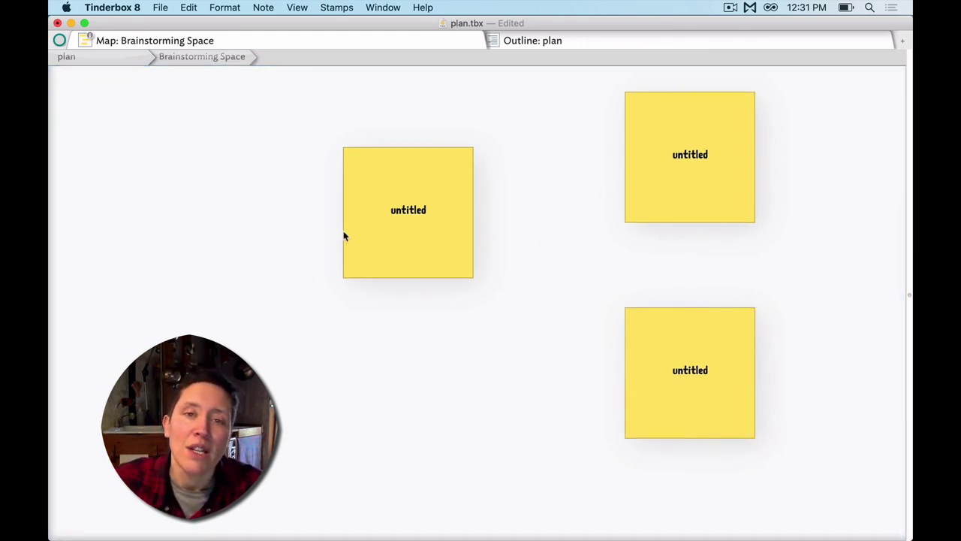
pyautogui.moveTo(386, 180); pyautogui.dragTo(203, 177)
pyautogui.click(403, 328)
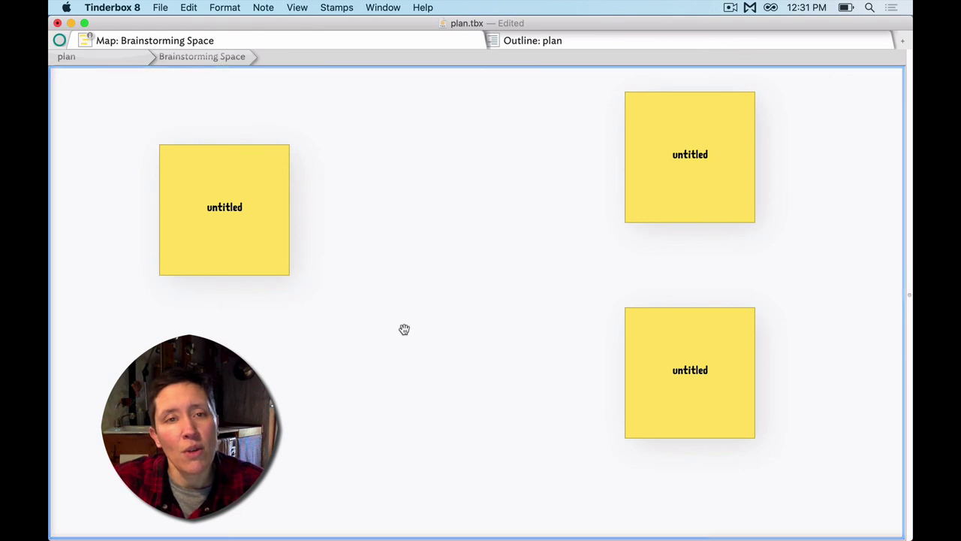
pyautogui.moveTo(266, 253); pyautogui.dragTo(259, 207)
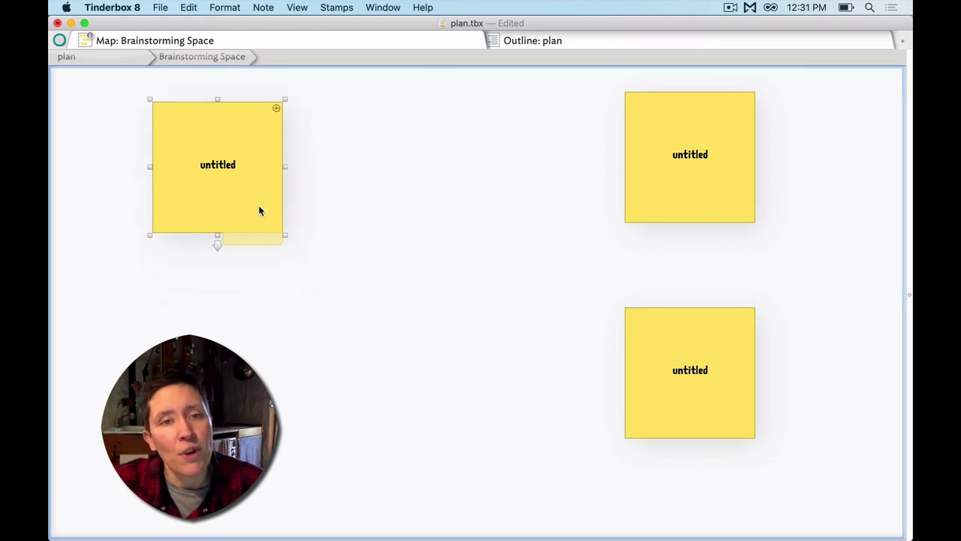
pyautogui.moveTo(652, 195); pyautogui.dragTo(278, 216)
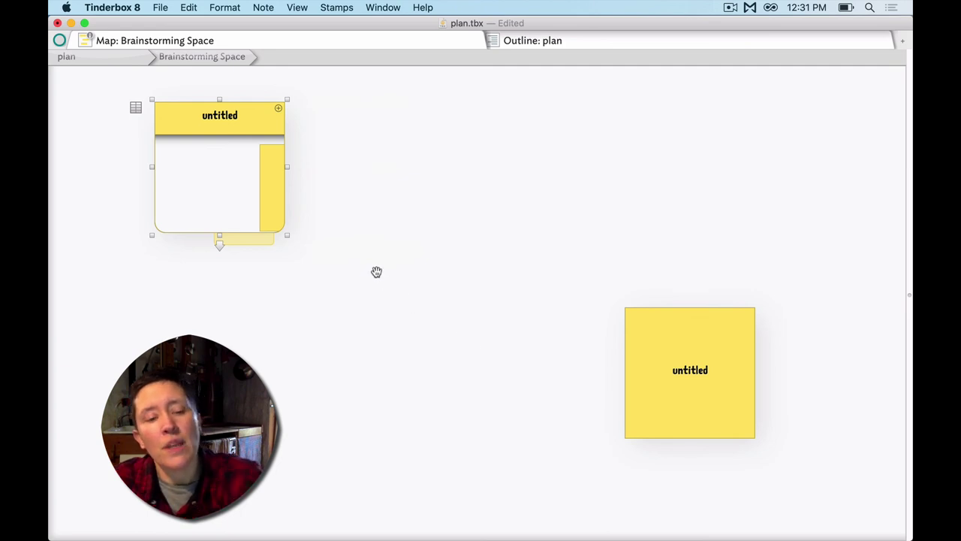
# Undo the accidental nesting, delete the extra note, and set two post-its side by side.
pyautogui.press('super+z')
pyautogui.click(452, 215)
pyautogui.moveTo(675, 183); pyautogui.dragTo(395, 220)
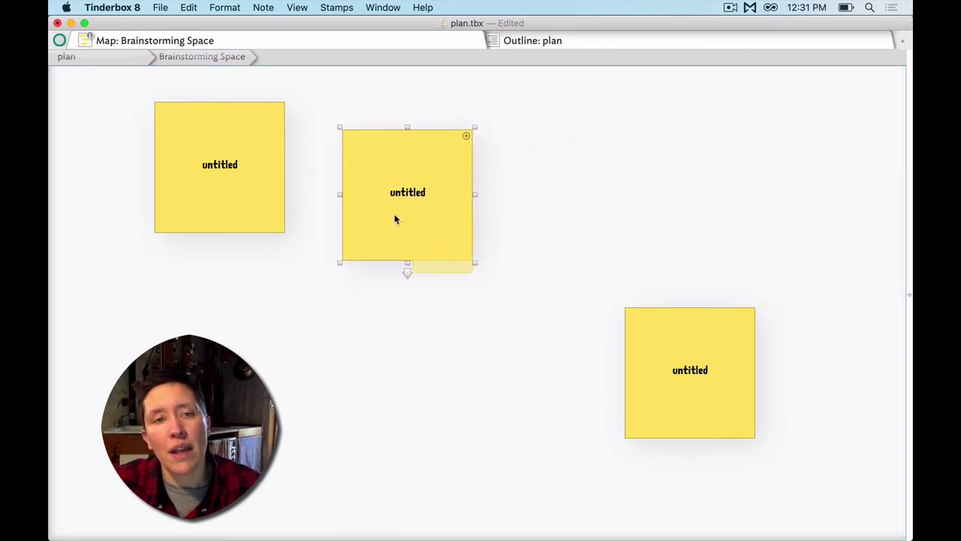
pyautogui.moveTo(623, 369); pyautogui.dragTo(495, 414)
pyautogui.moveTo(719, 356); pyautogui.dragTo(717, 304)
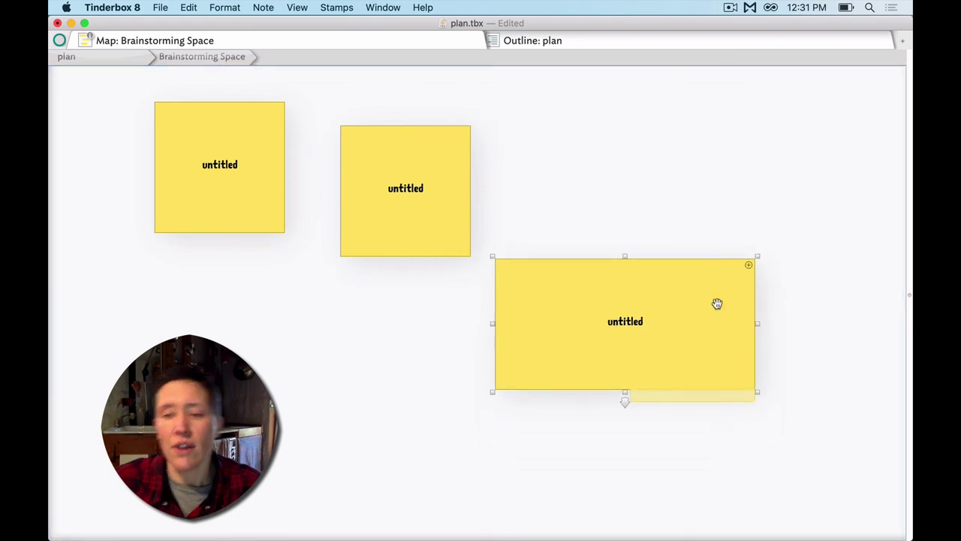
pyautogui.press('Delete')
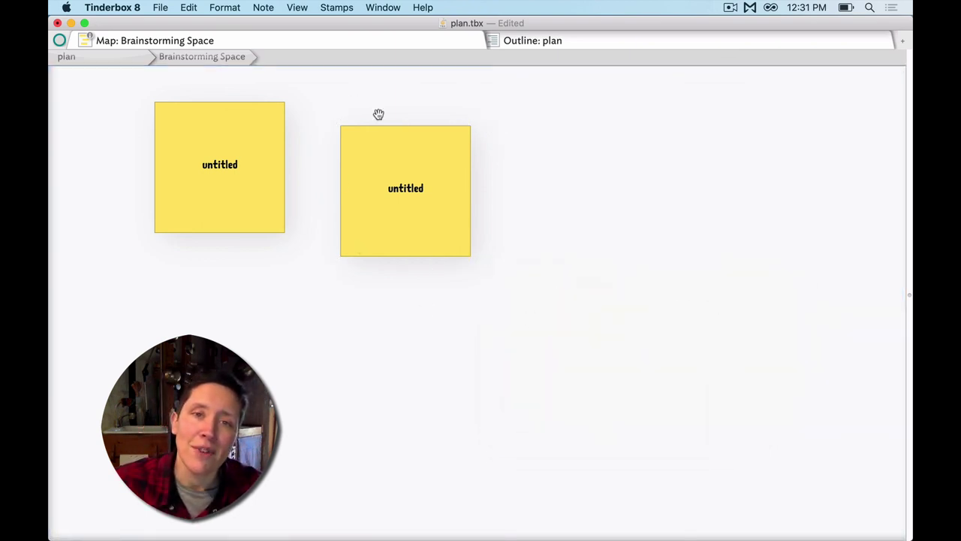
pyautogui.moveTo(386, 139); pyautogui.dragTo(341, 119)
pyautogui.click(463, 258)
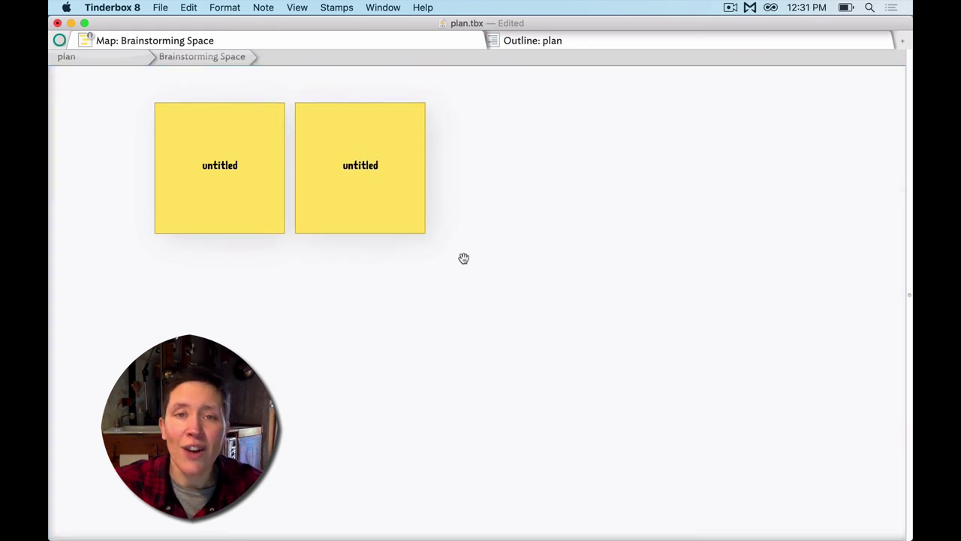